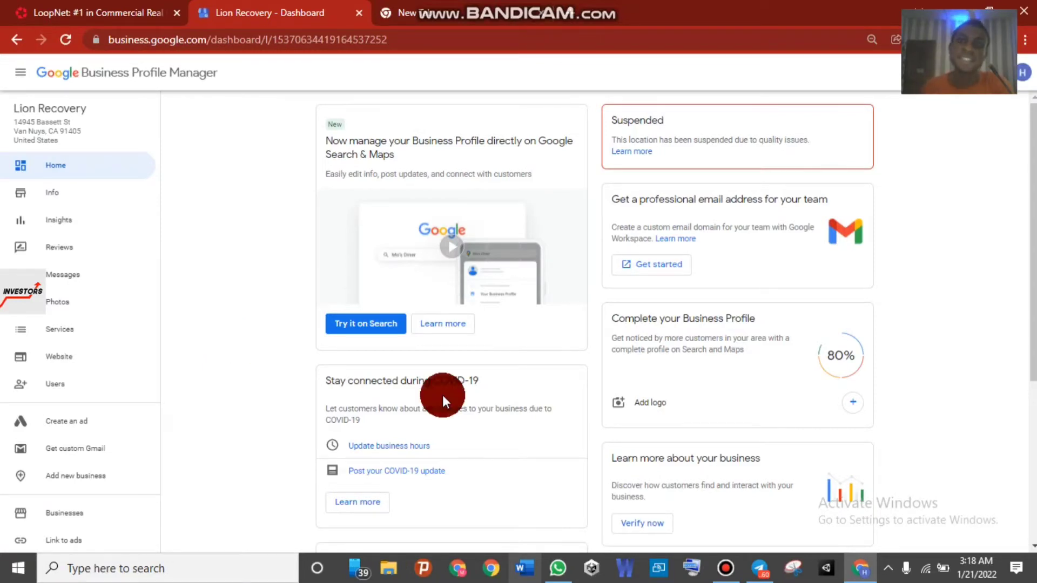
Look over the Lion Recovery profile's dashboard and its suspension notice, and review the uploaded business photos
scroll(594, 324, down, 4)
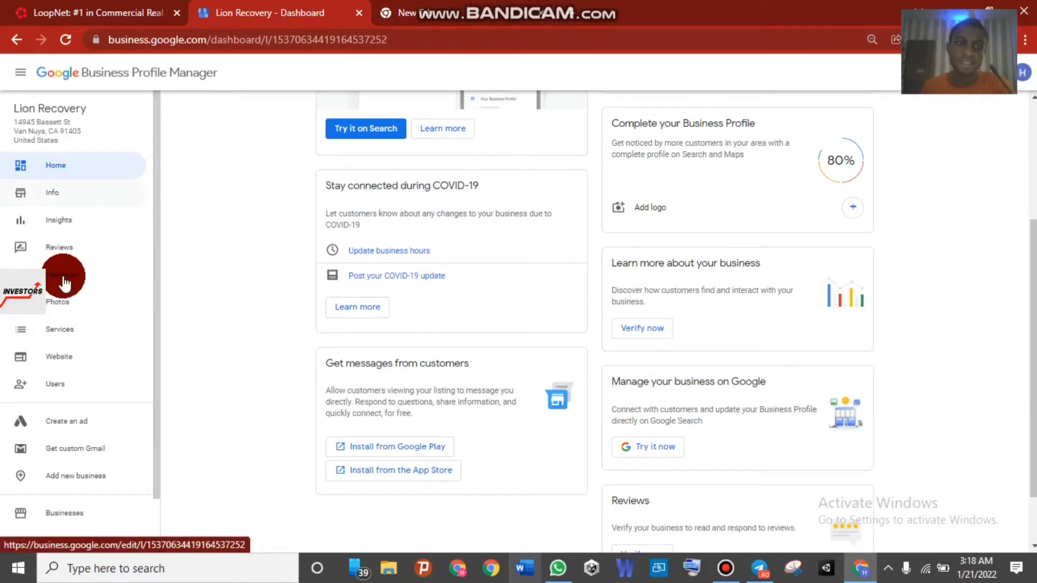
scroll(63, 281, down, 1)
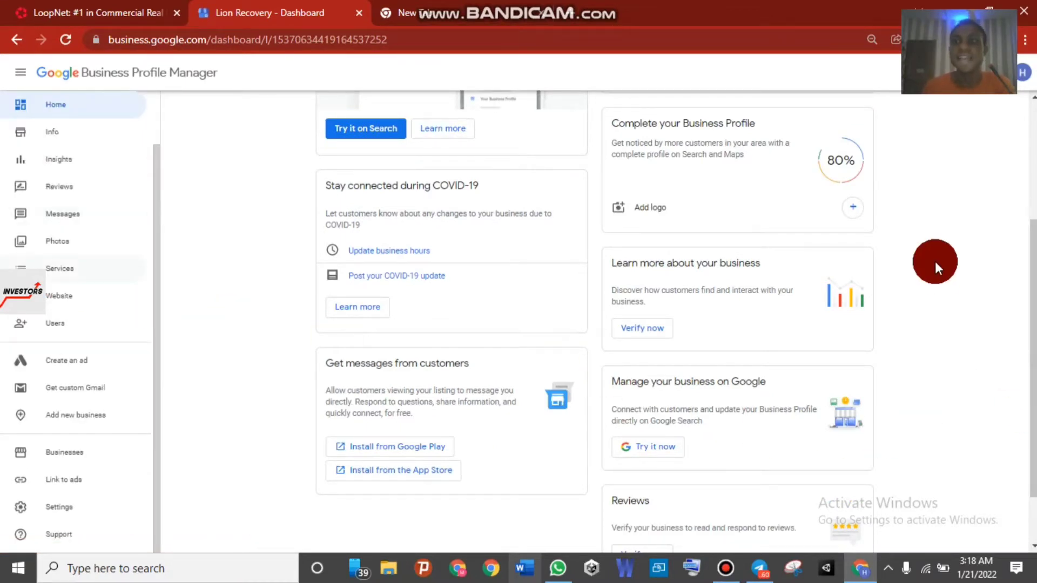
scroll(935, 261, up, 3)
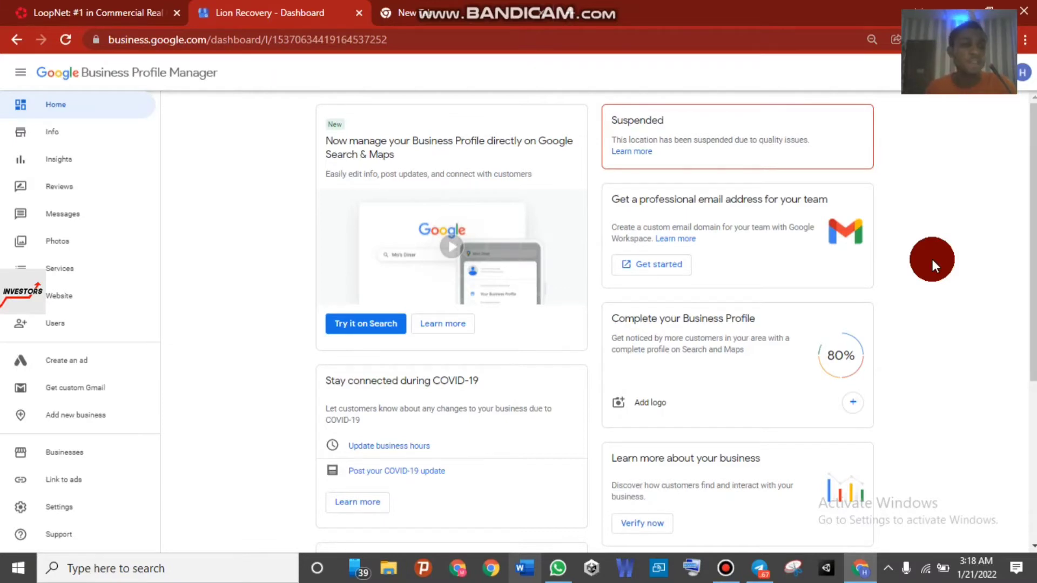
click(66, 249)
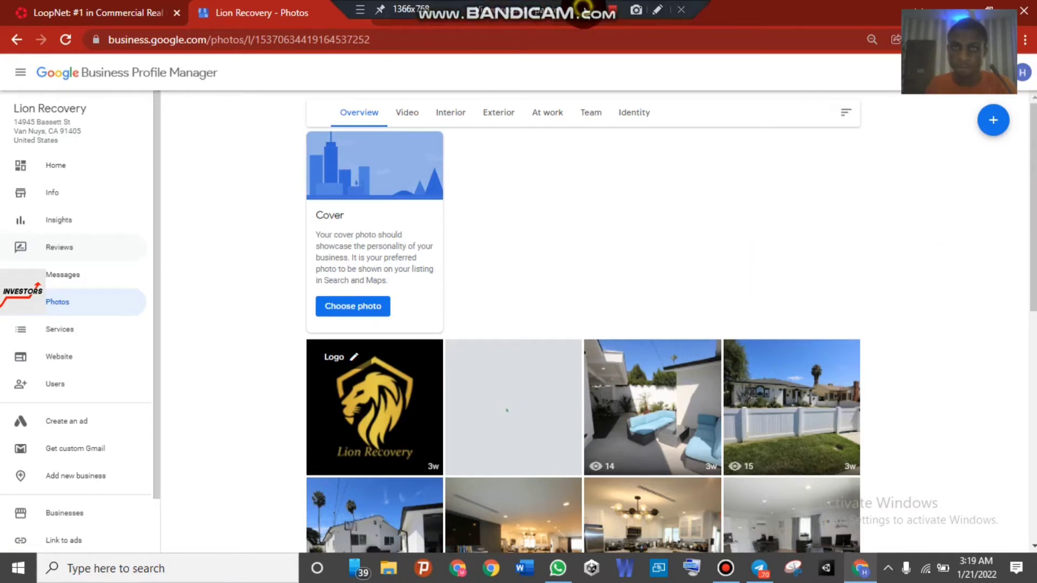
scroll(630, 342, down, 10)
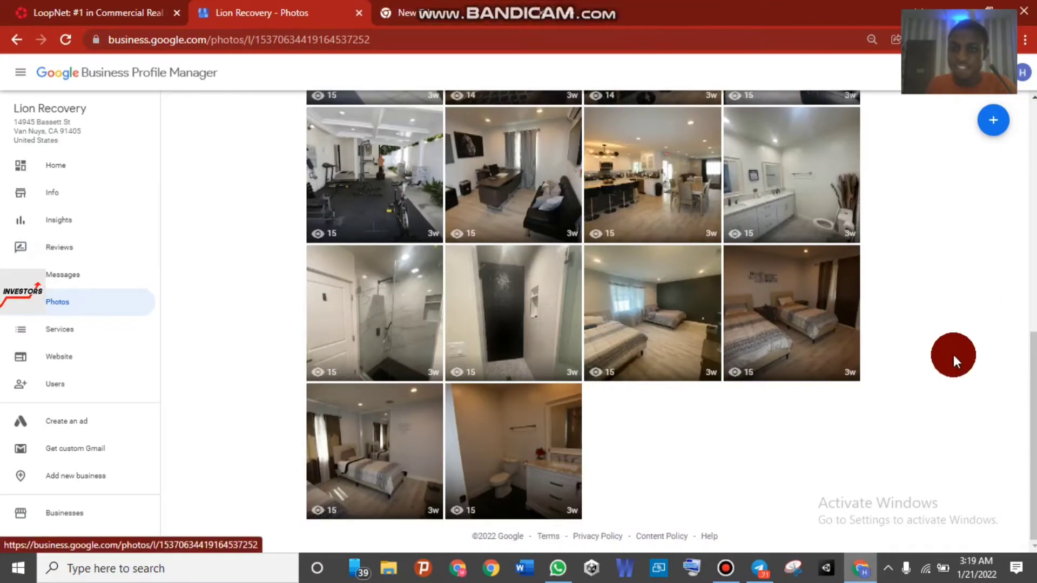
scroll(966, 316, up, 1)
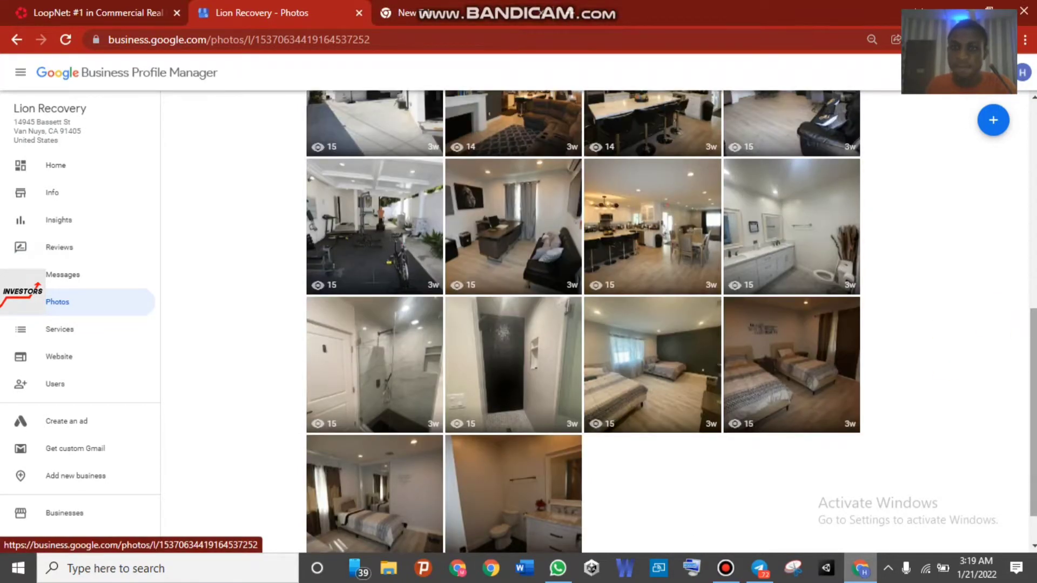
scroll(583, 321, up, 5)
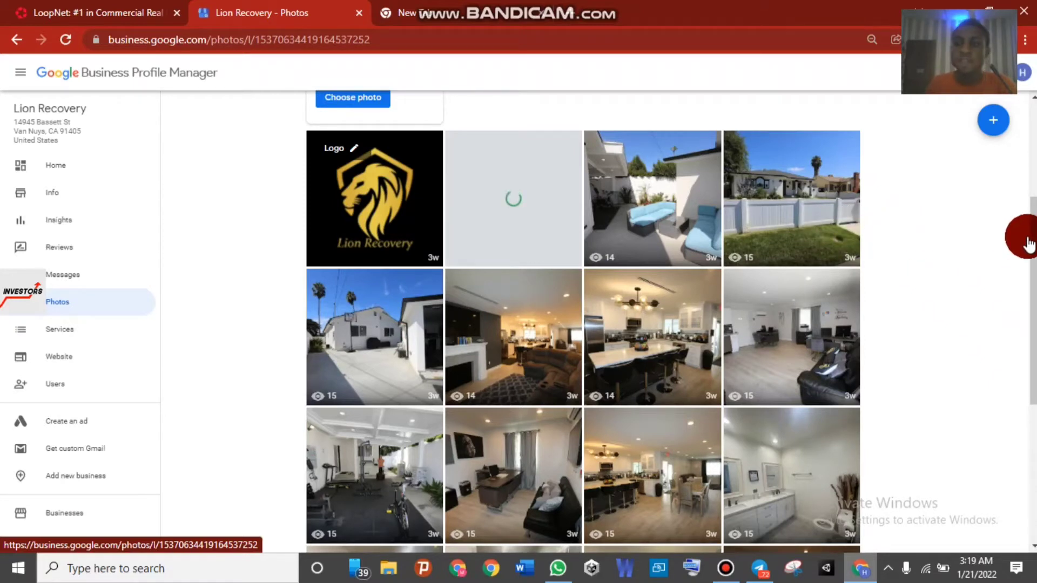
drag(1028, 242, 1026, 297)
click(1030, 302)
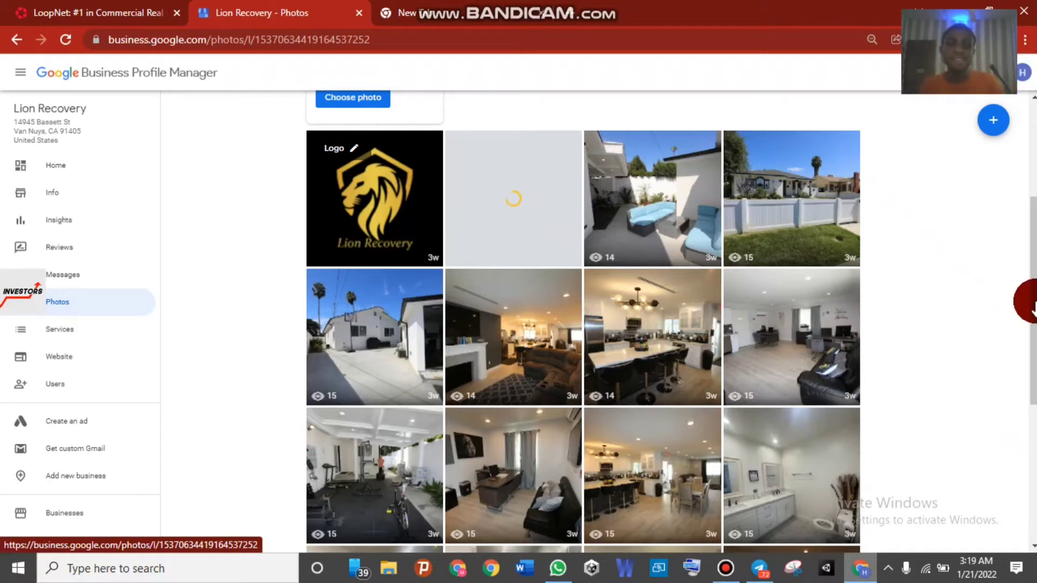
drag(1031, 305, 920, 332)
drag(754, 294, 986, 303)
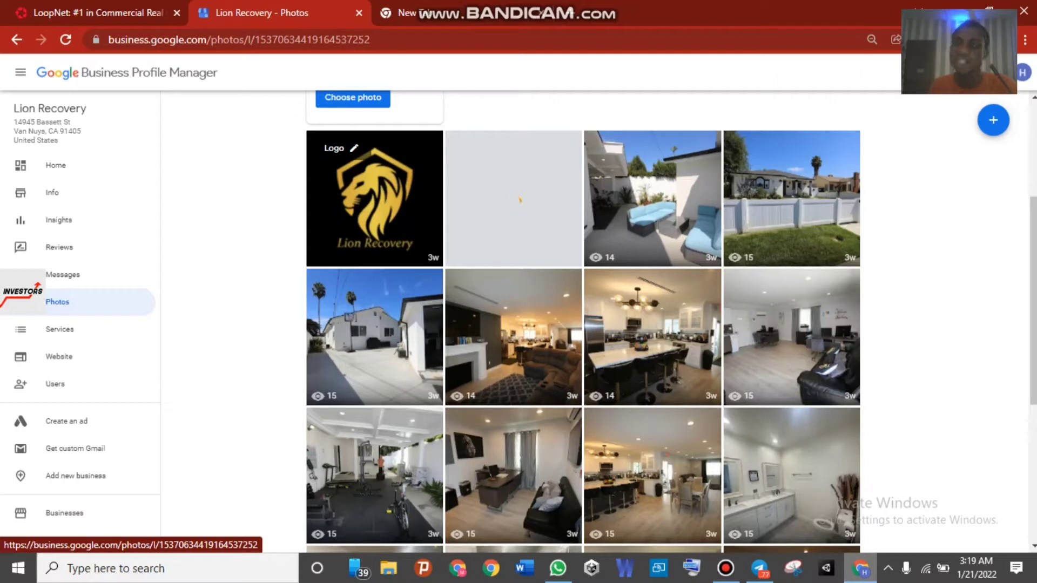
Open the business info page, waiting for the unresponsive page, and review the listing's details, services and description
drag(476, 314, 55, 193)
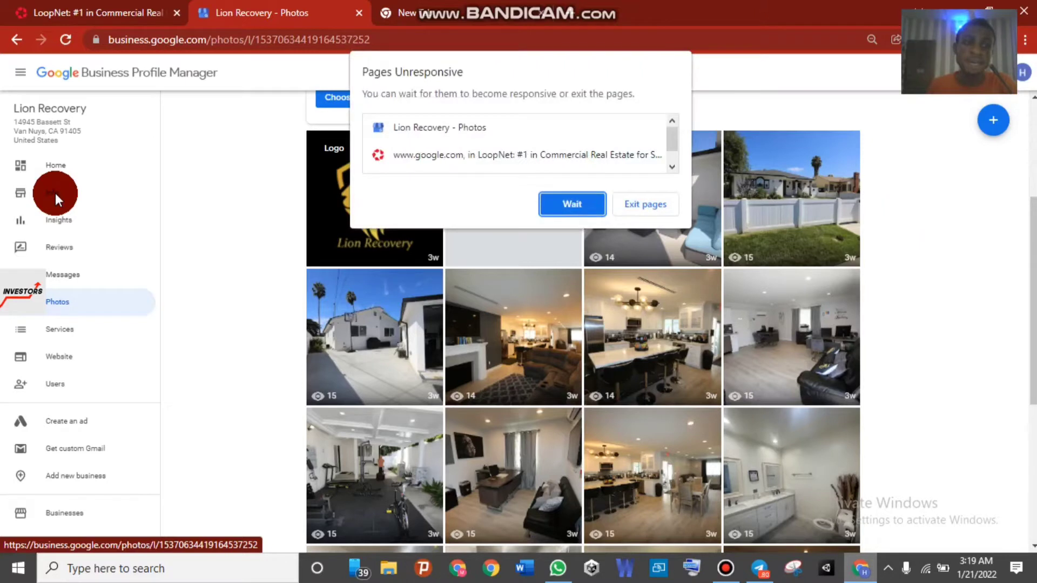
click(572, 204)
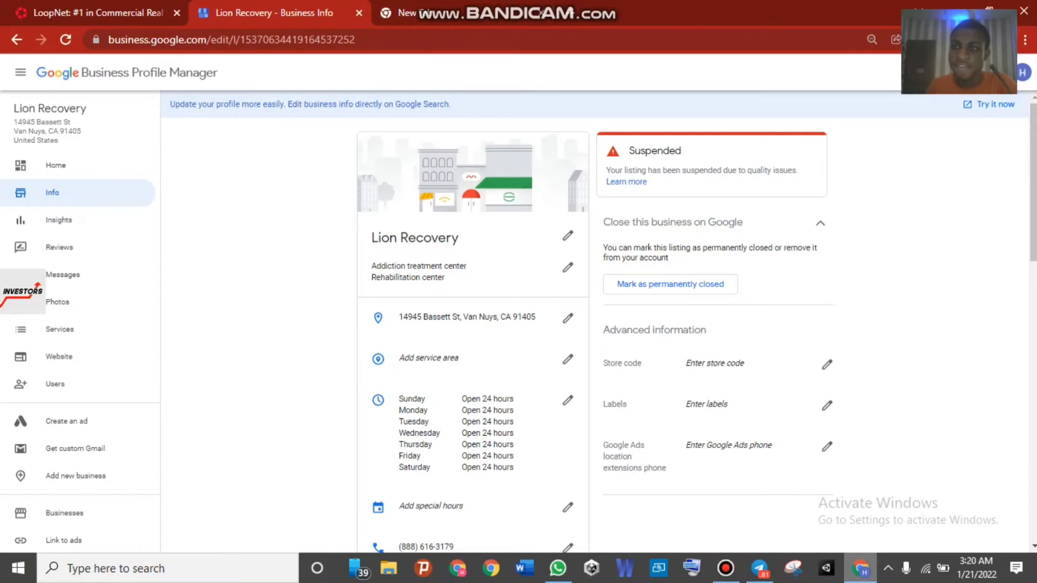
scroll(670, 284, down, 10)
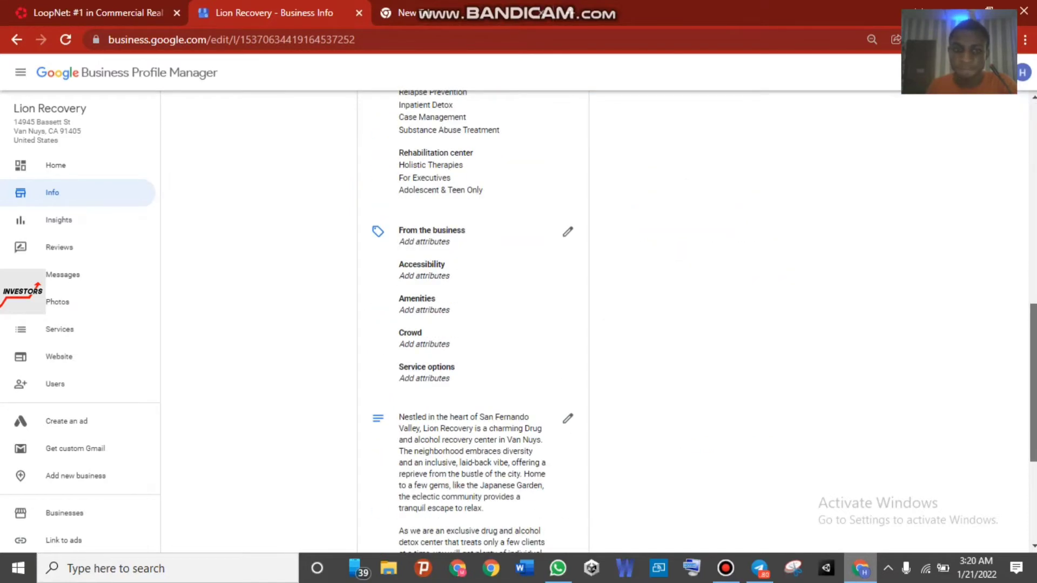
scroll(1026, 493, down, 5)
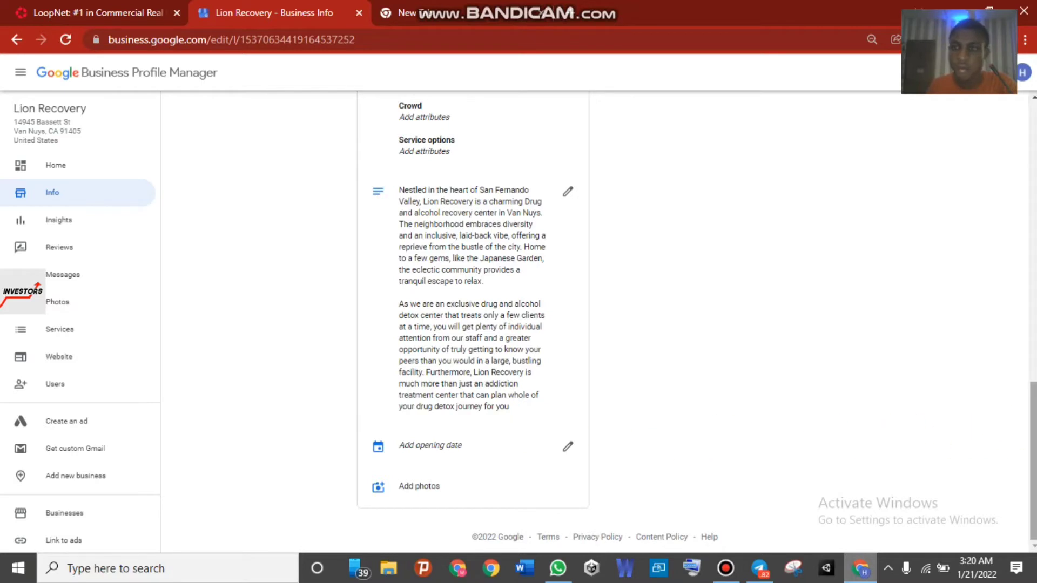
drag(1031, 372, 1032, 189)
drag(1032, 232, 1032, 190)
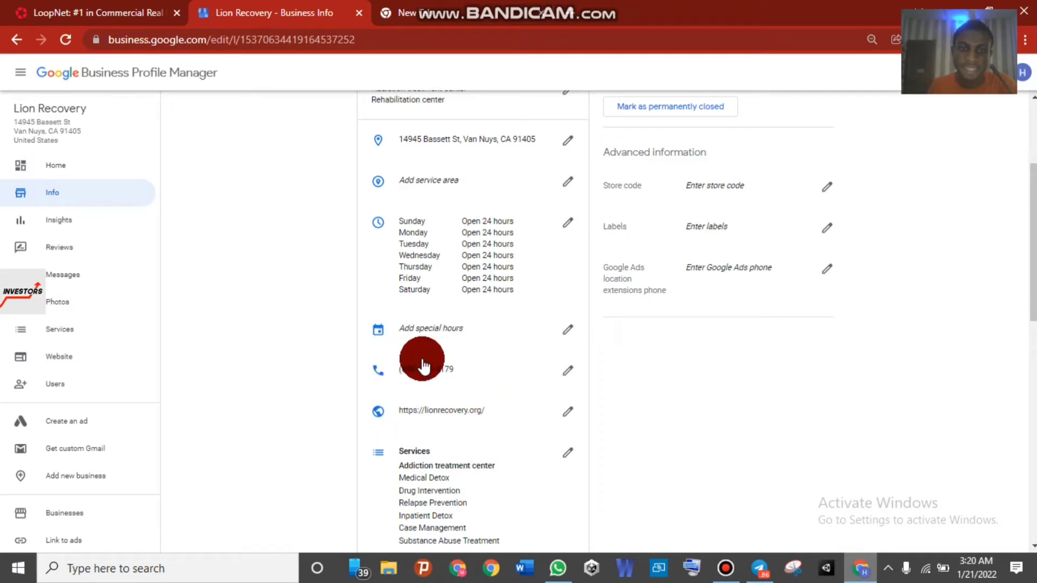
scroll(829, 282, up, 2)
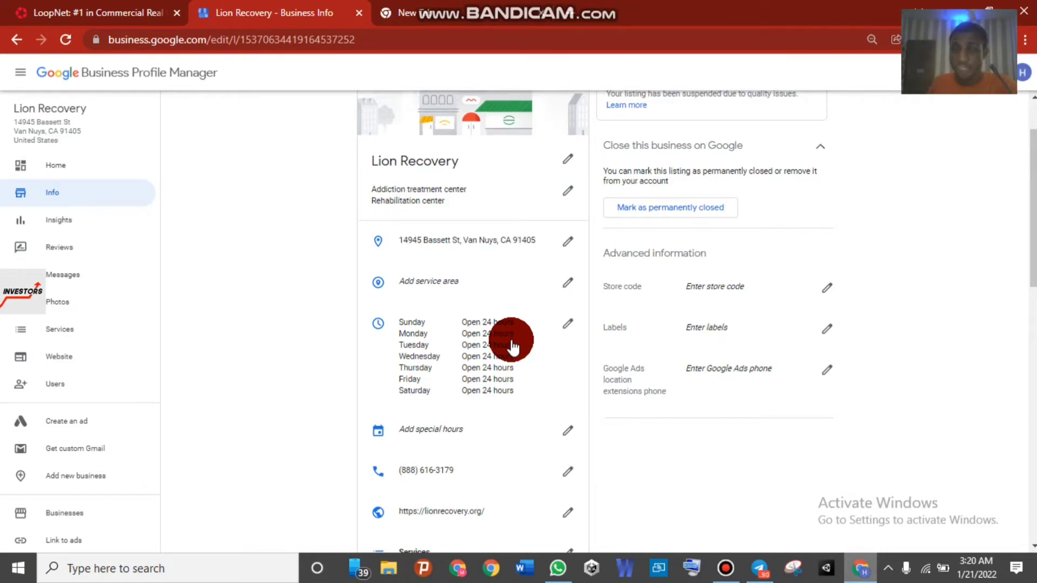
scroll(951, 223, up, 2)
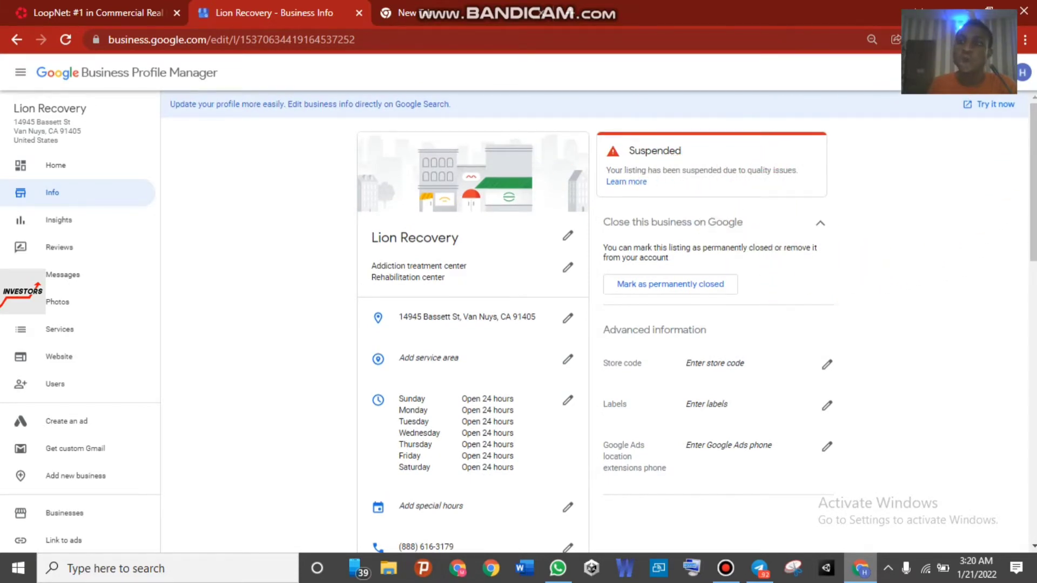
Open the business hours for editing and mark Sunday and Saturday as closed
scroll(599, 322, down, 3)
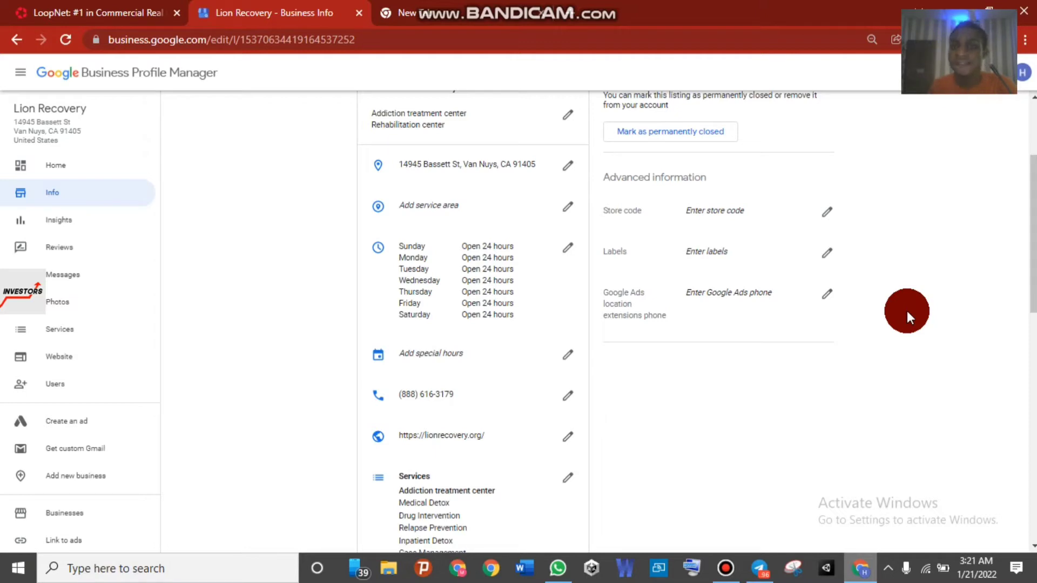
click(490, 292)
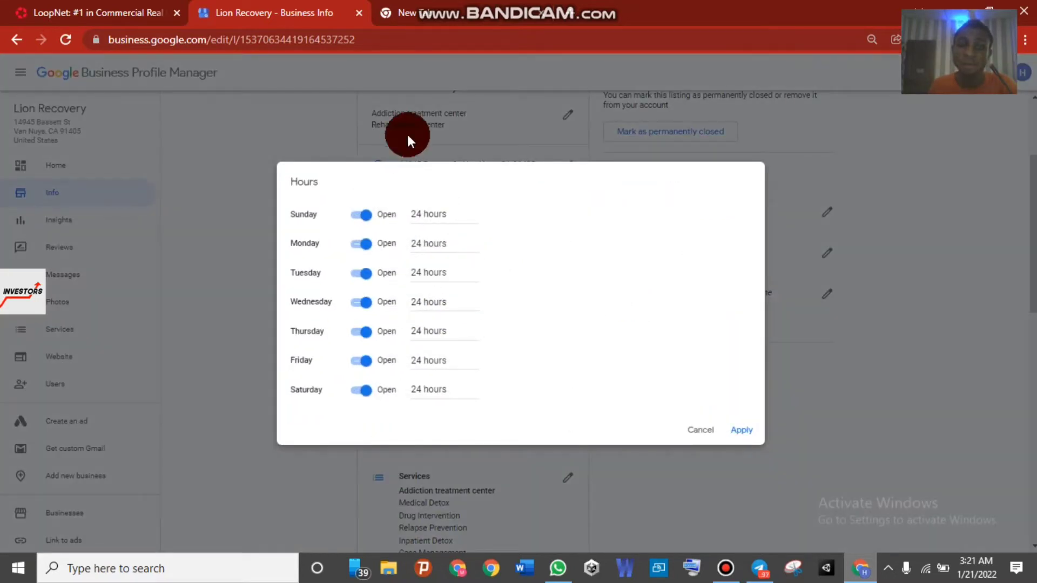
click(362, 215)
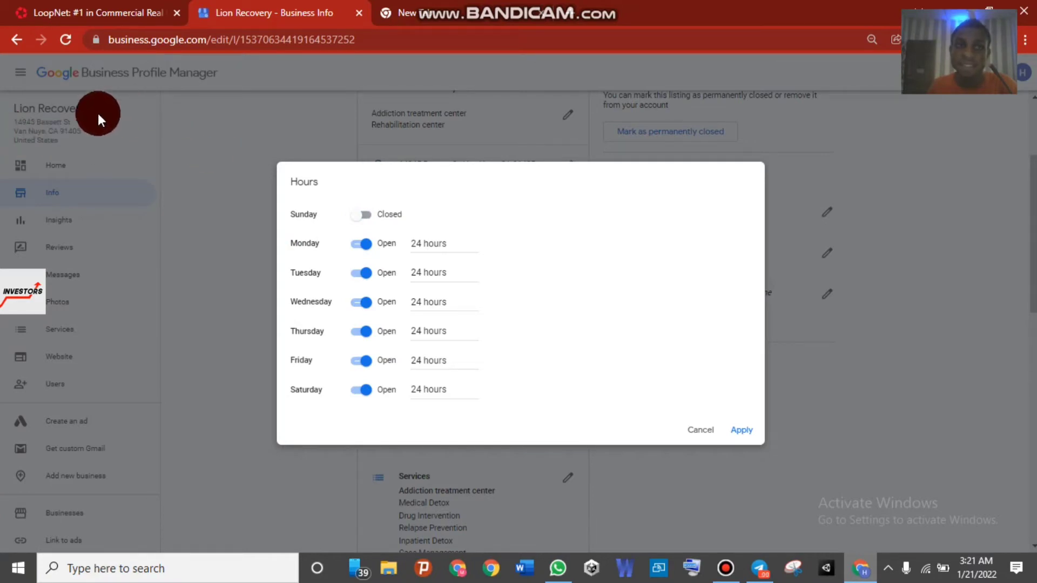
click(367, 245)
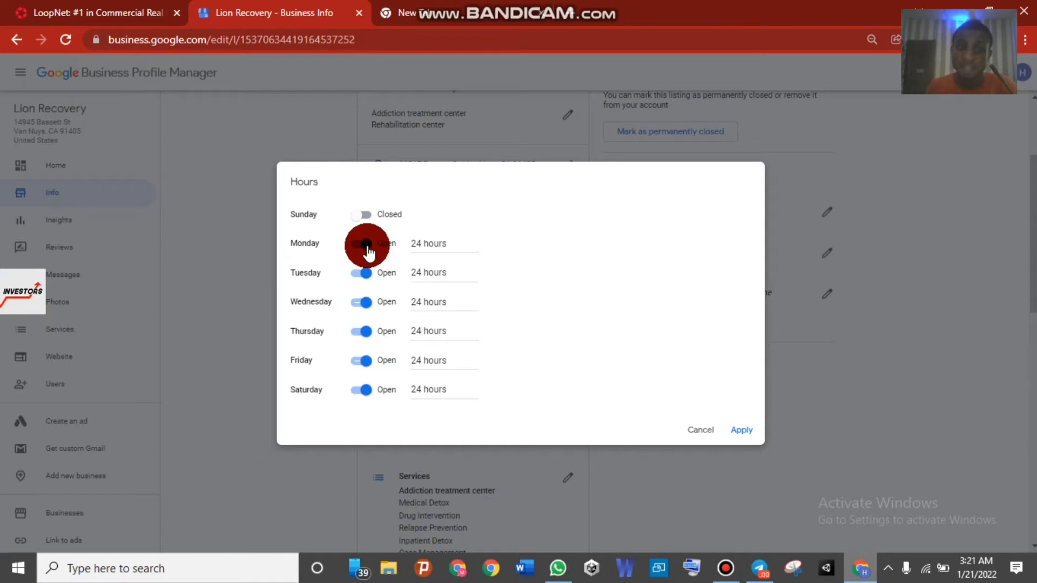
click(359, 391)
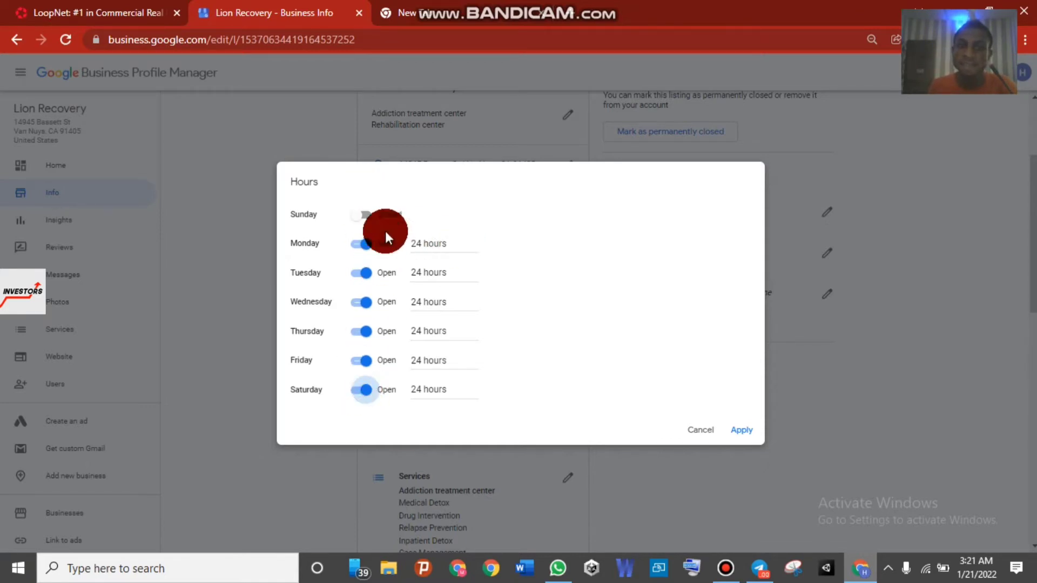
mouse_move(592, 9)
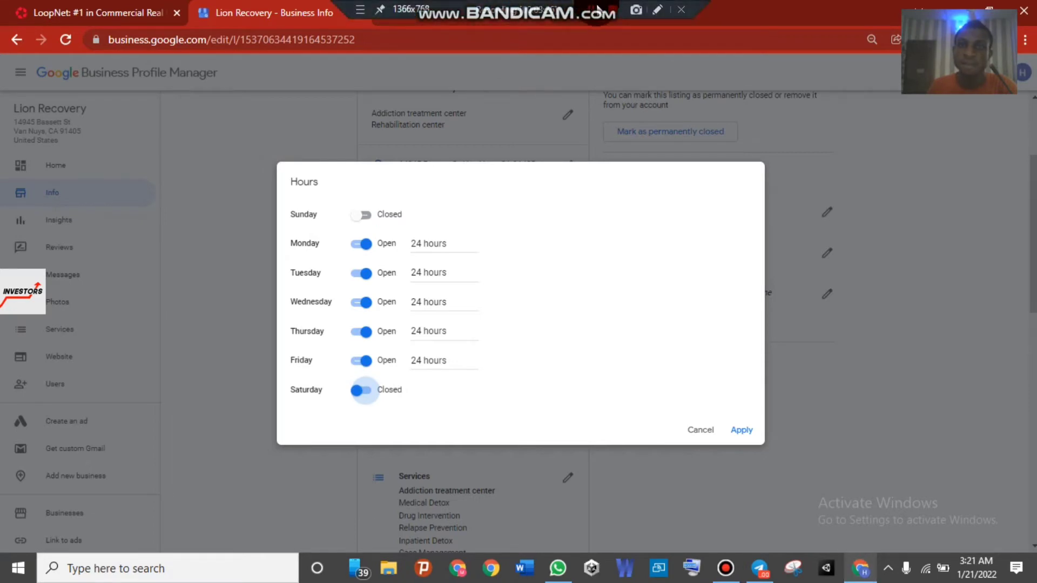
Set the Monday to Friday opening hours to 08:00–18:00 and apply the new schedule
click(487, 351)
click(411, 341)
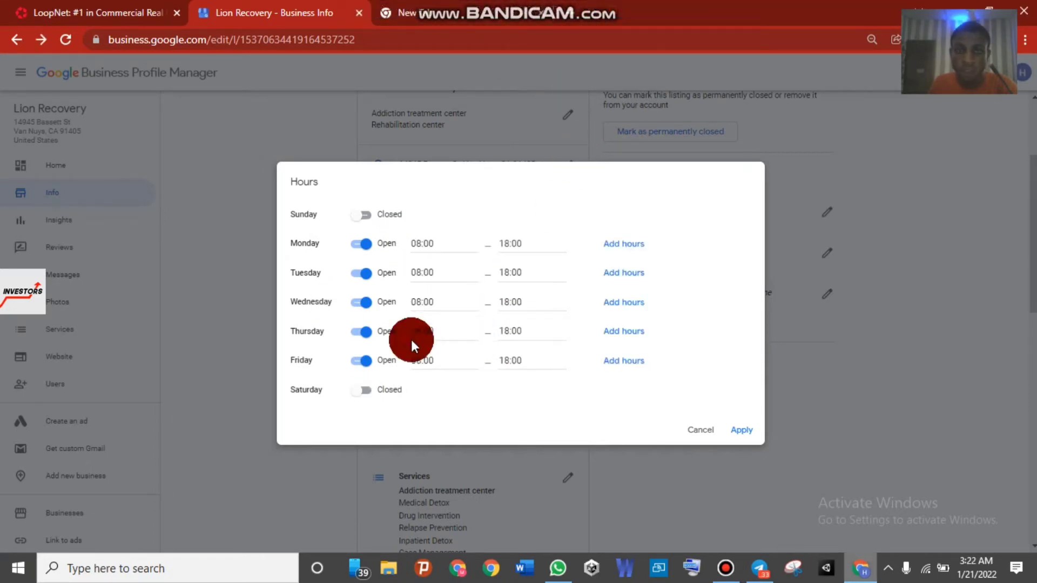
click(742, 432)
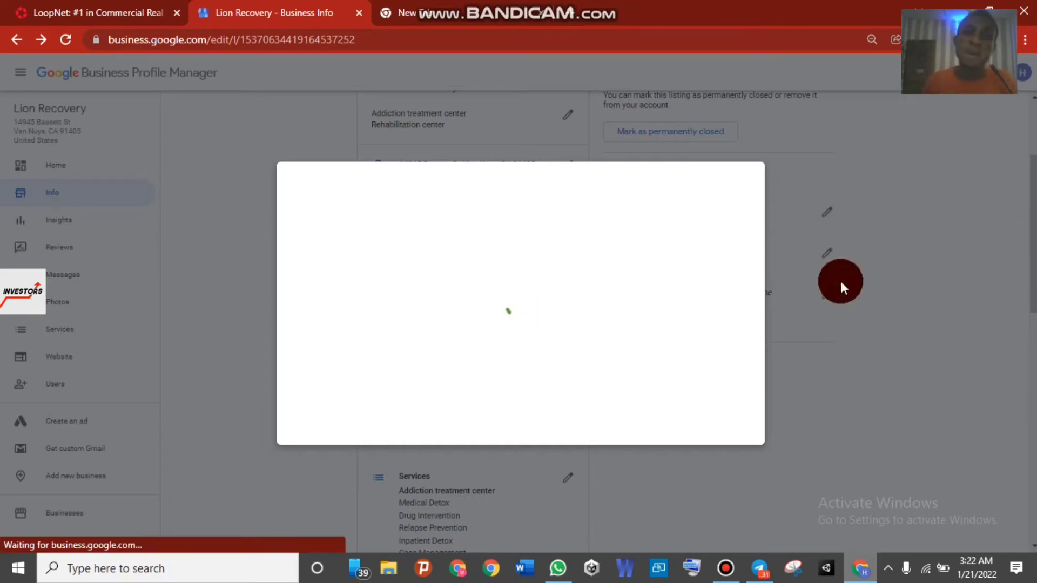
mouse_move(476, 5)
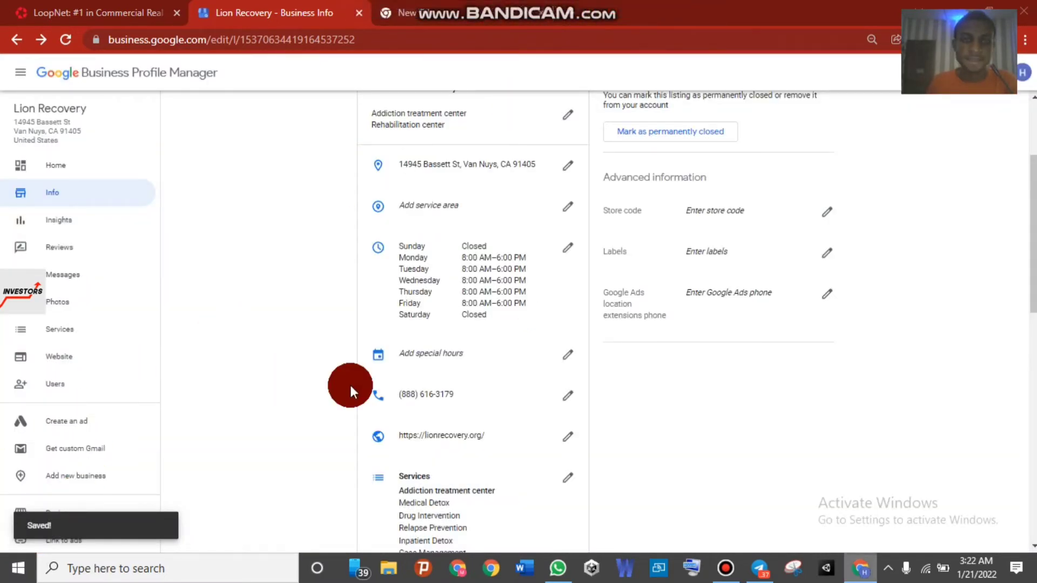
Open the help article on the listing's suspension and go to its local business reinstatement request form
scroll(927, 183, up, 3)
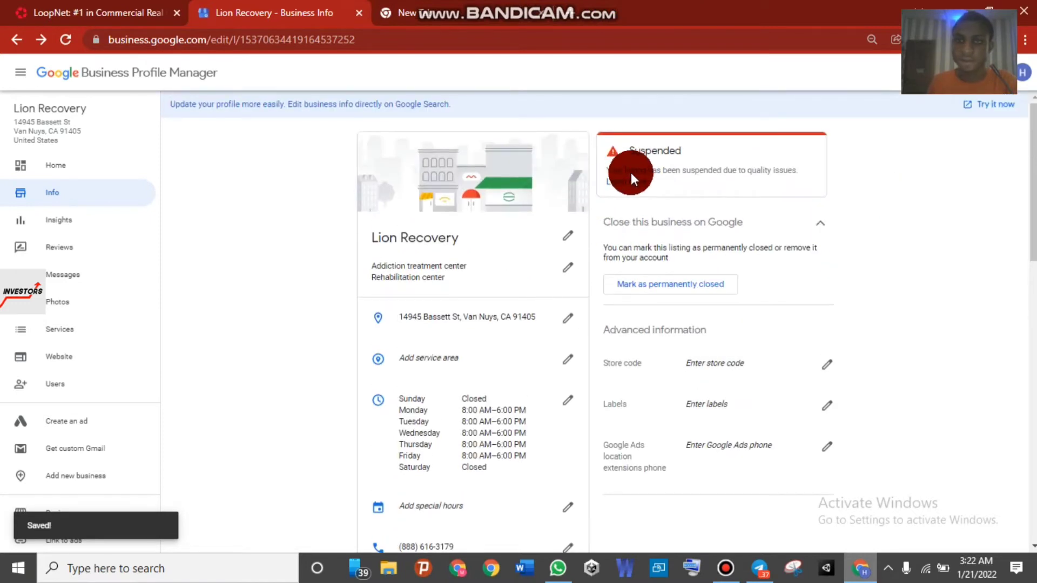
click(621, 181)
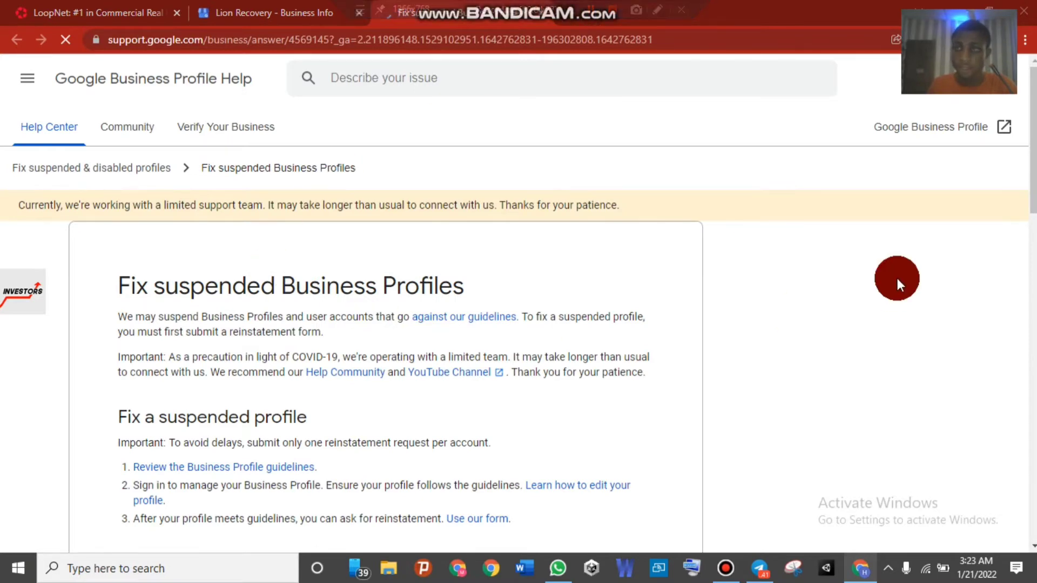
scroll(895, 277, down, 1)
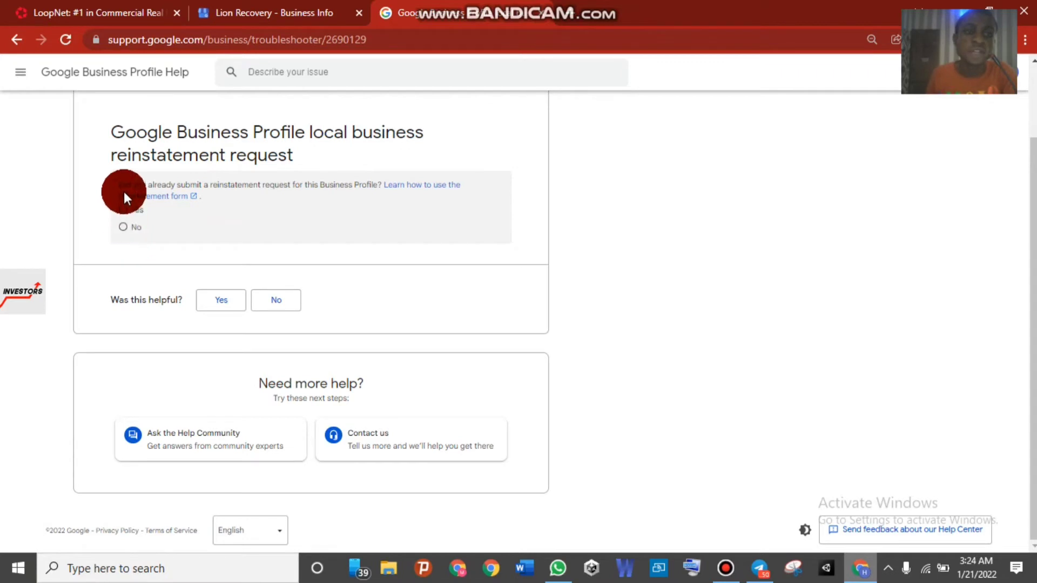
Answer No to a prior reinstatement request and Yes to official representative, guideline compliance, permanent location, accurate address and service area
click(128, 225)
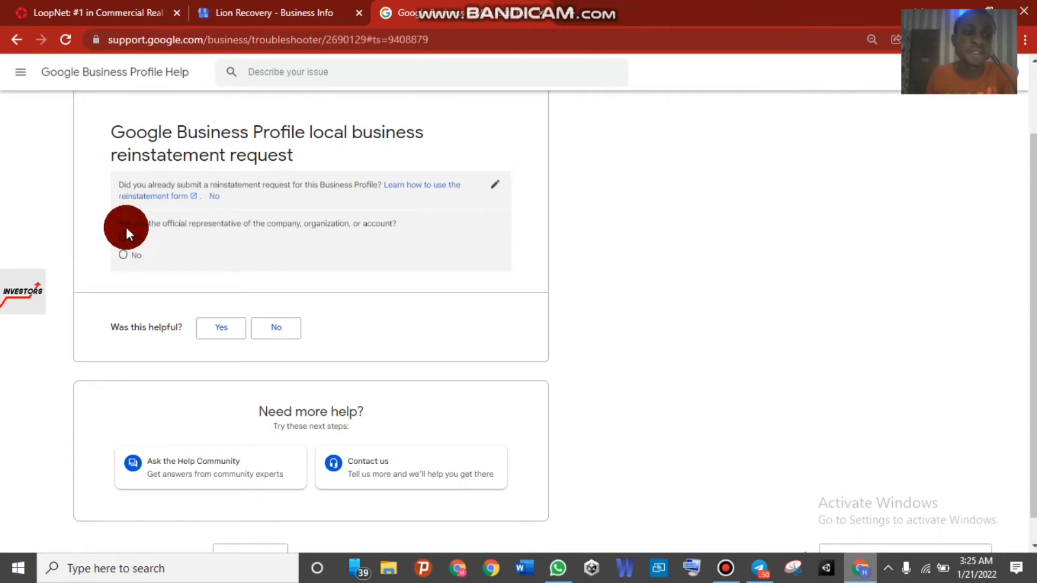
click(125, 236)
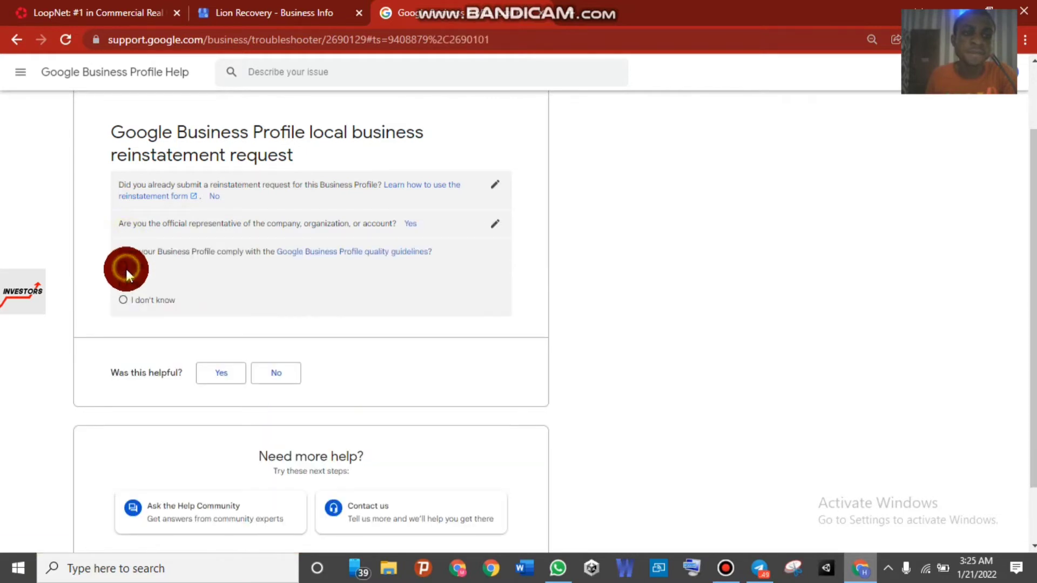
click(124, 266)
click(126, 321)
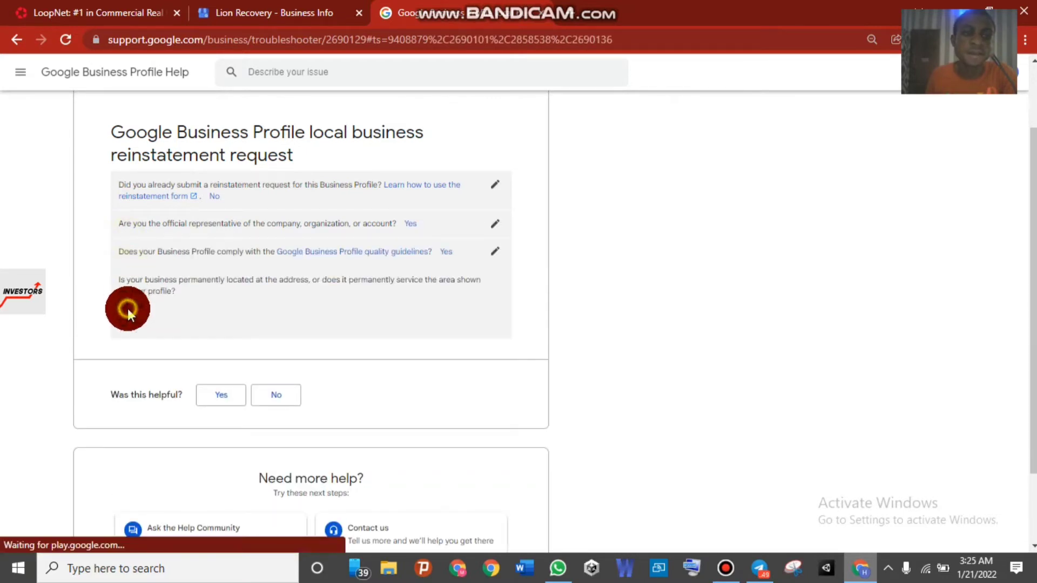
click(127, 345)
click(122, 383)
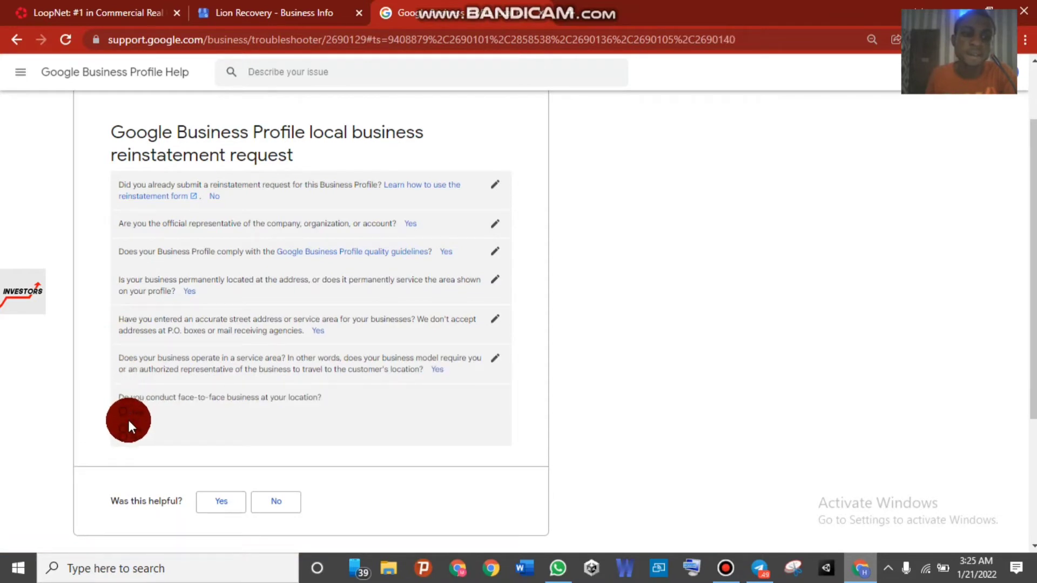
Answer the question about conducting face-to-face business at the location, correcting the choice from No to Yes
click(128, 424)
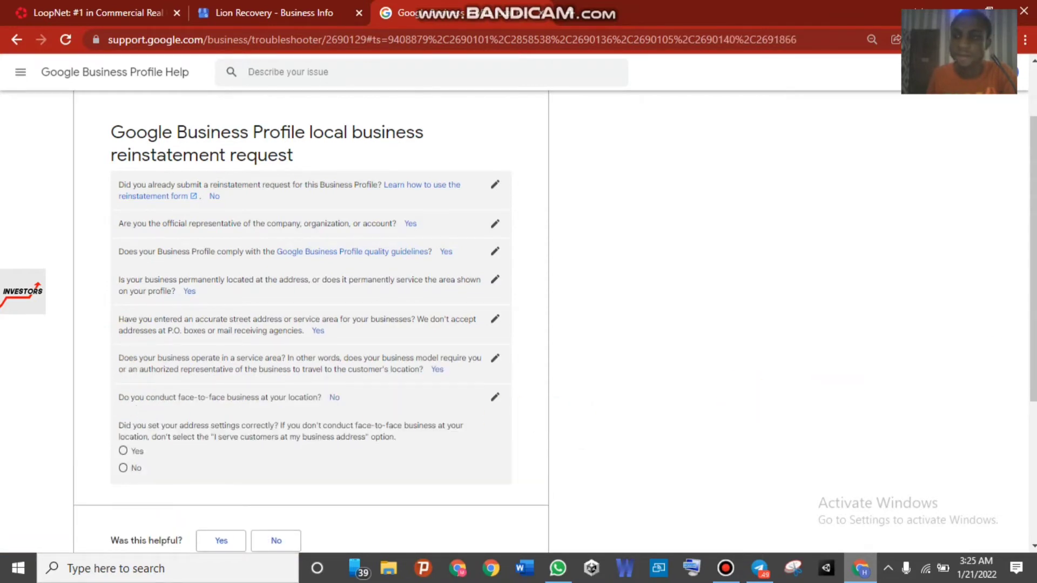
scroll(578, 211, down, 4)
click(494, 155)
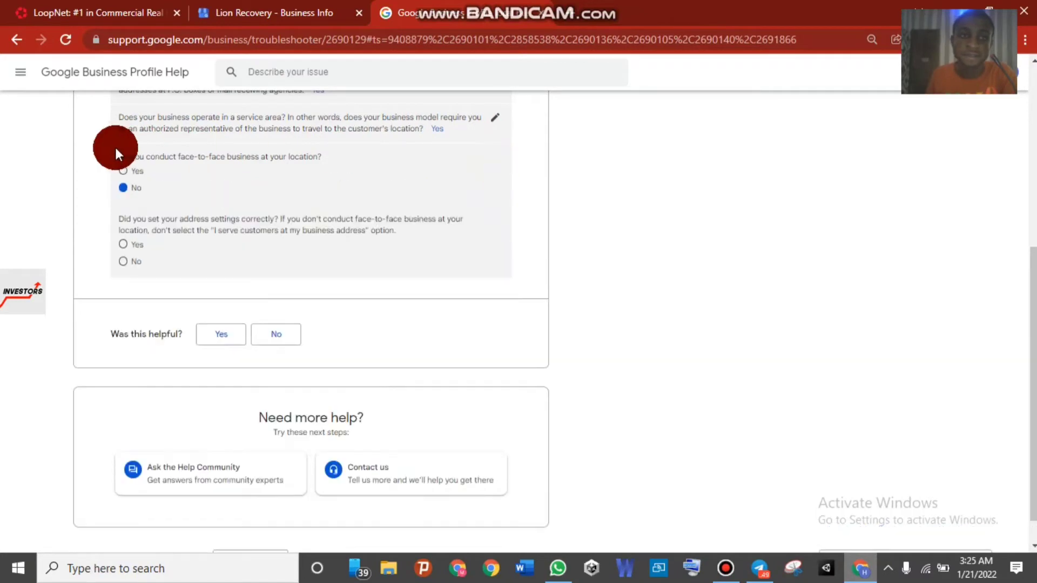
click(123, 172)
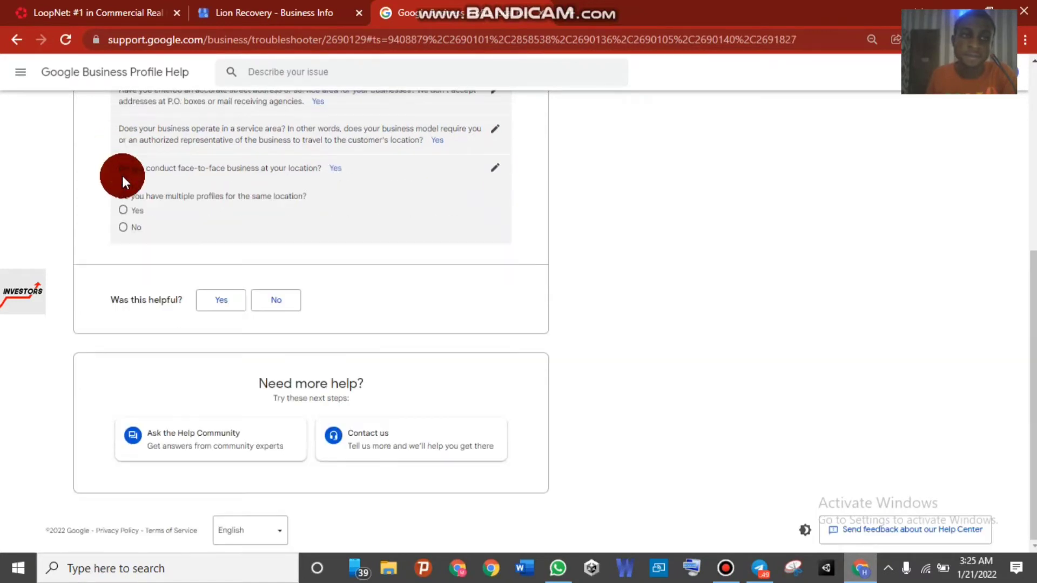
Answer No to having multiple profiles for the same location and bring up the reinstatement request form
click(124, 228)
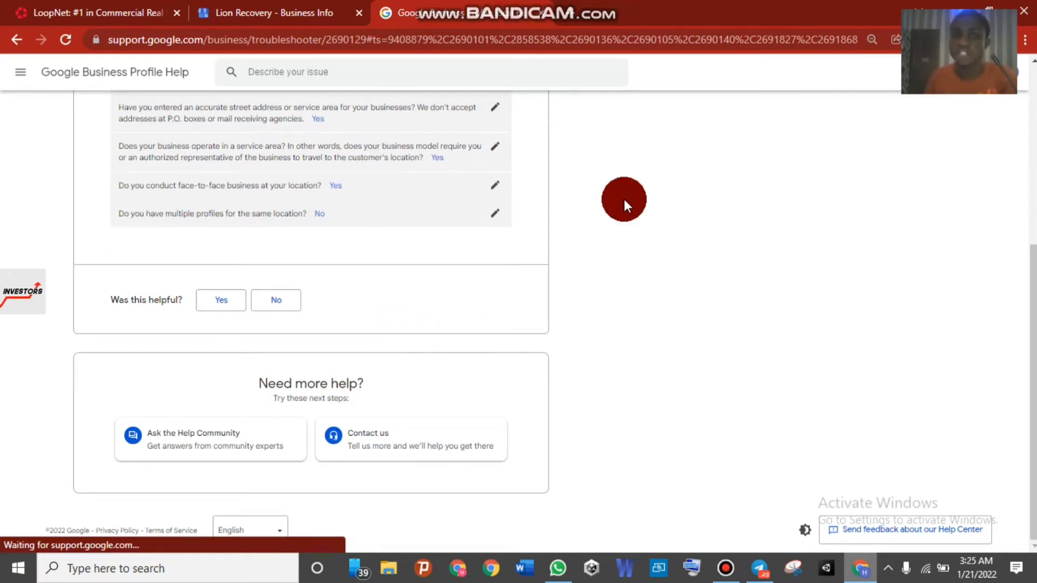
scroll(380, 458, down, 1)
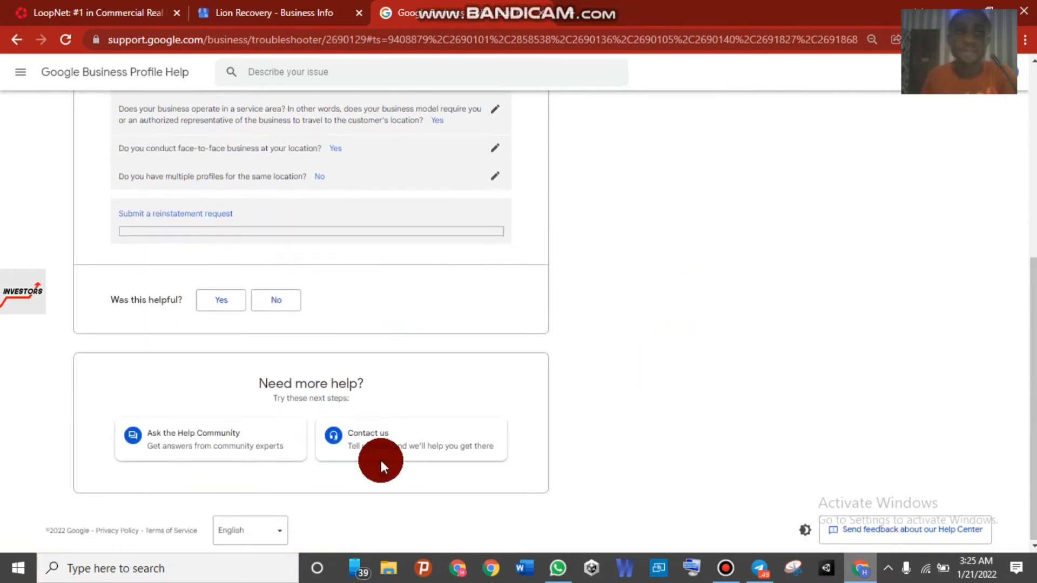
Copy the business name from the Lion Recovery profile and enter it as the business name in the reinstatement form
click(313, 6)
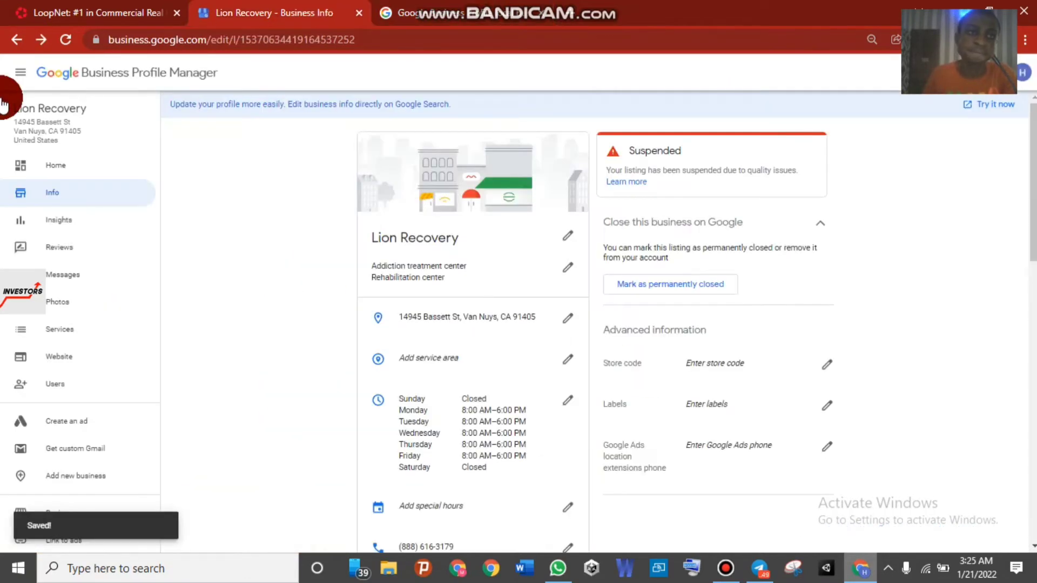
click(43, 106)
click(44, 106)
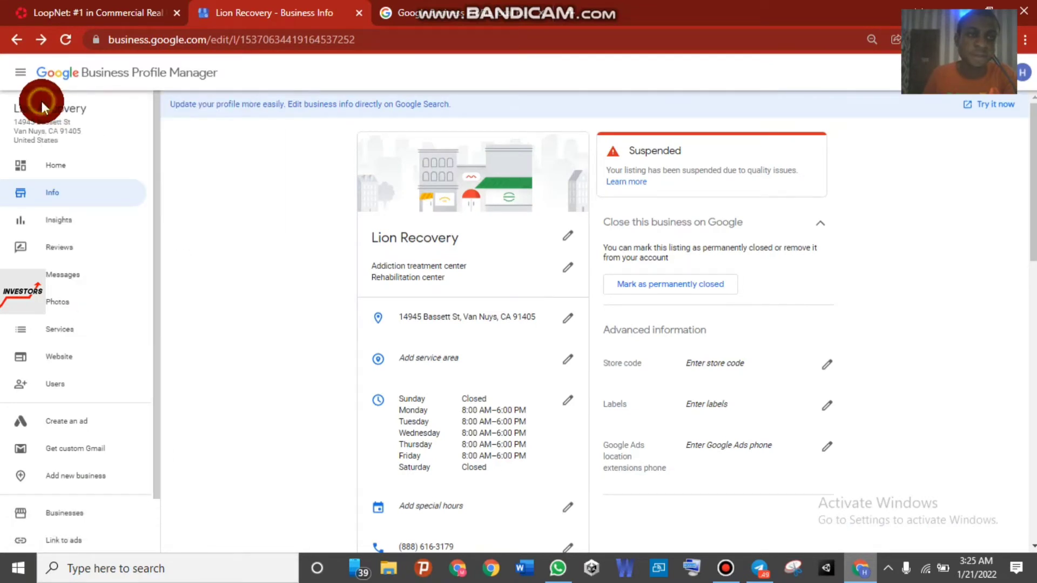
triple_click(42, 106)
right_click(47, 103)
click(55, 111)
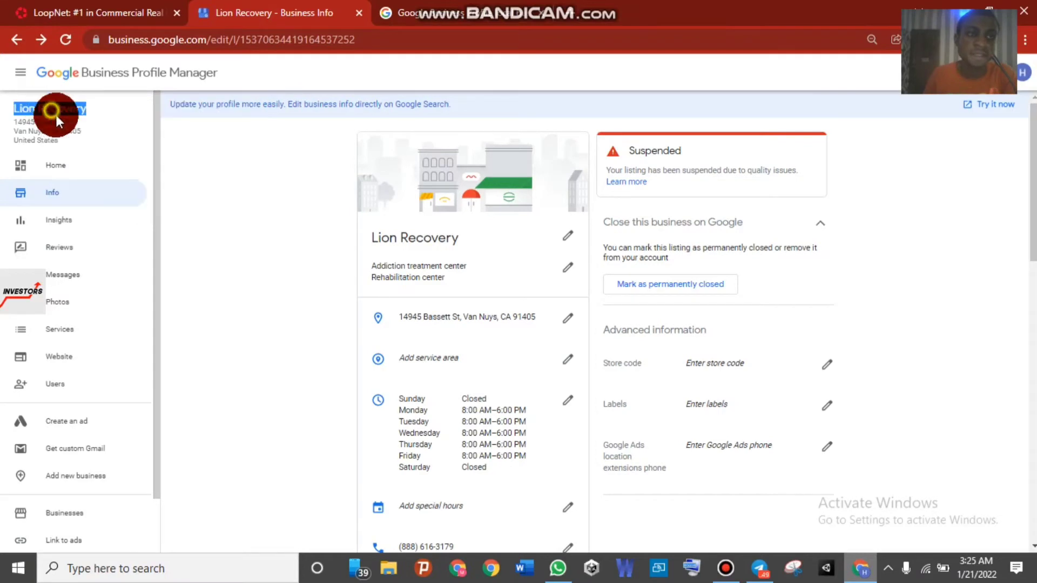
click(416, 11)
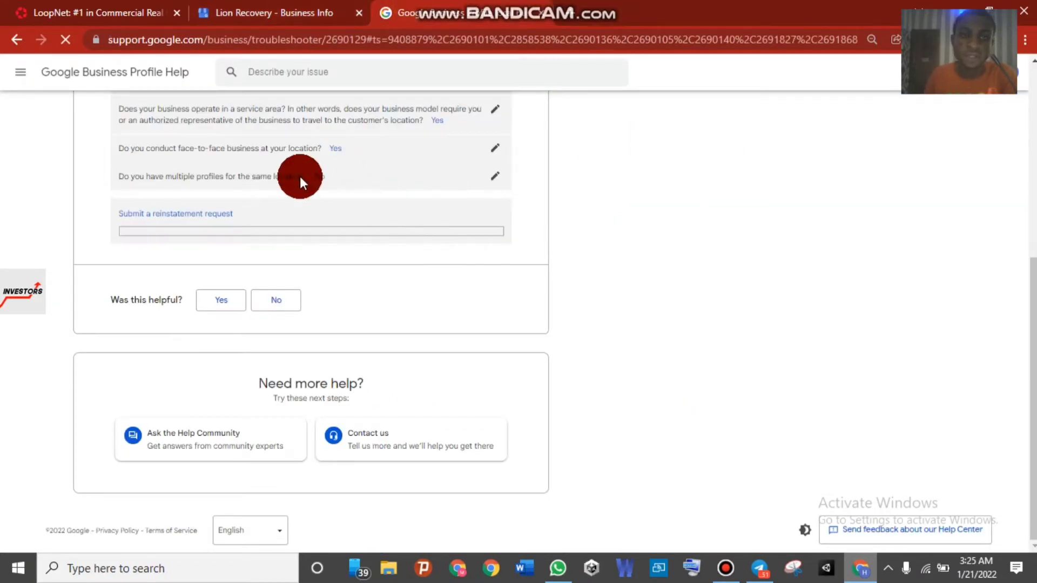
drag(300, 176, 675, 307)
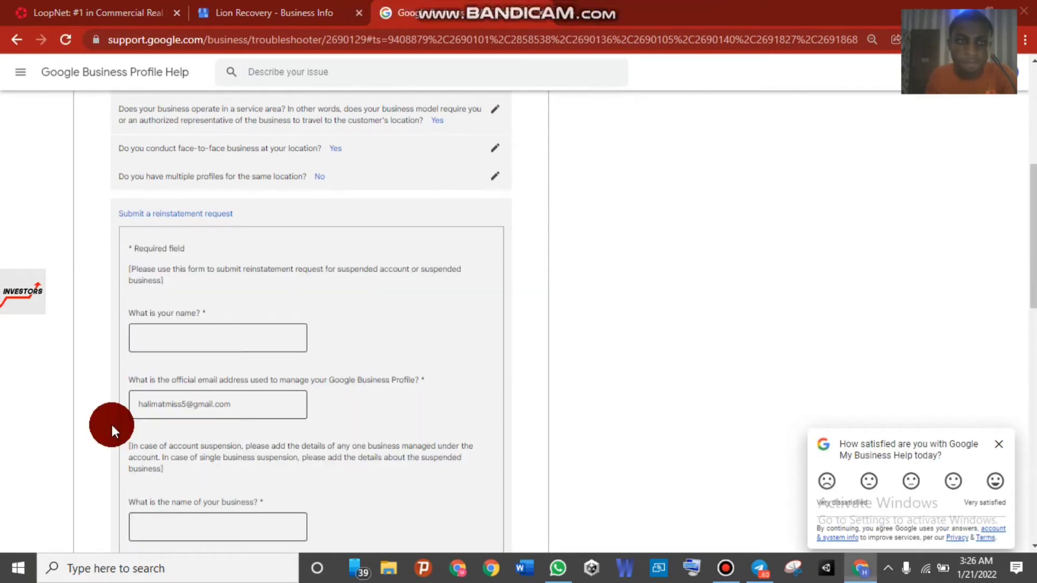
scroll(1024, 239, down, 3)
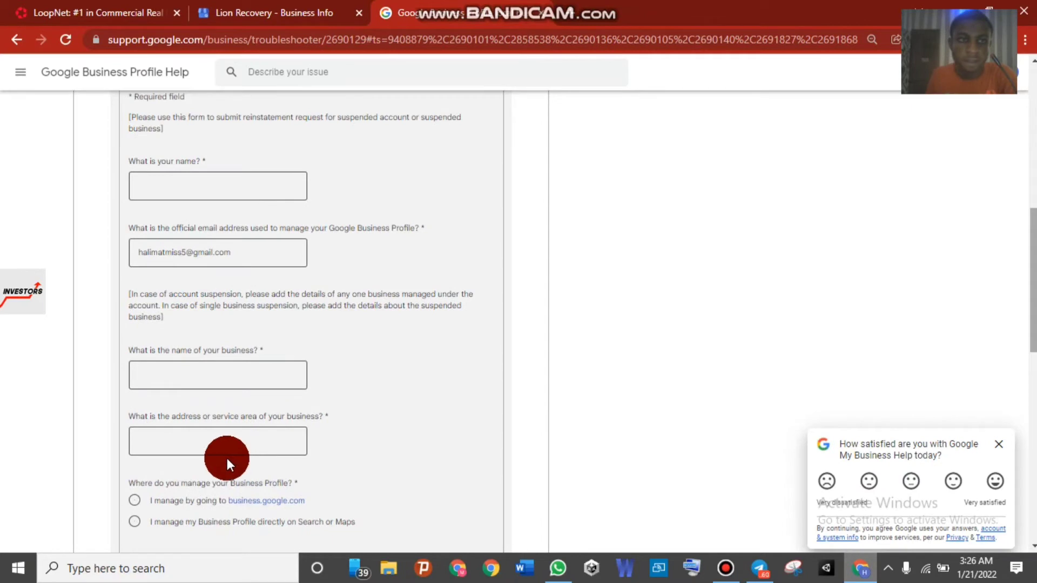
click(193, 378)
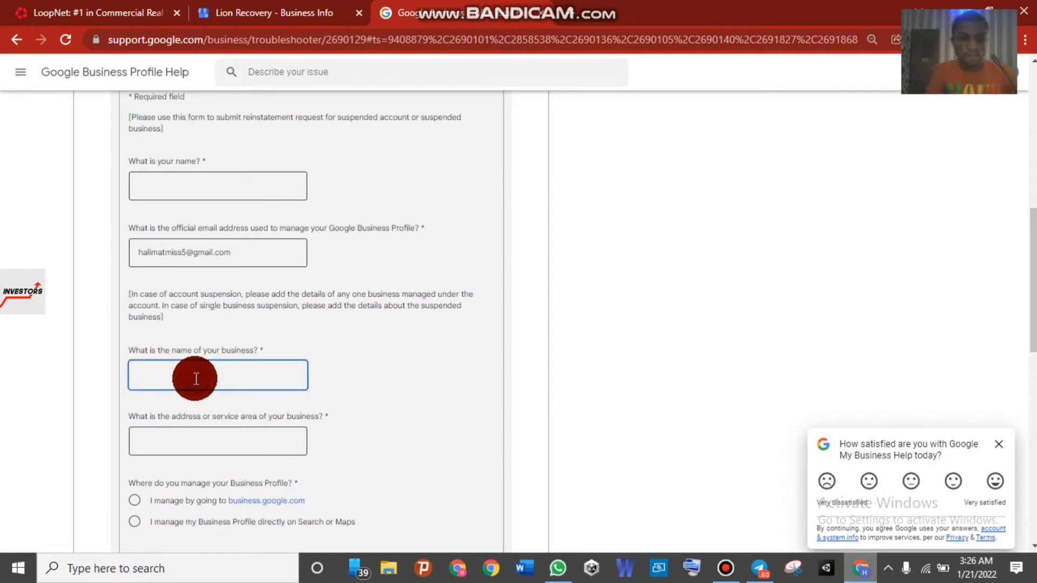
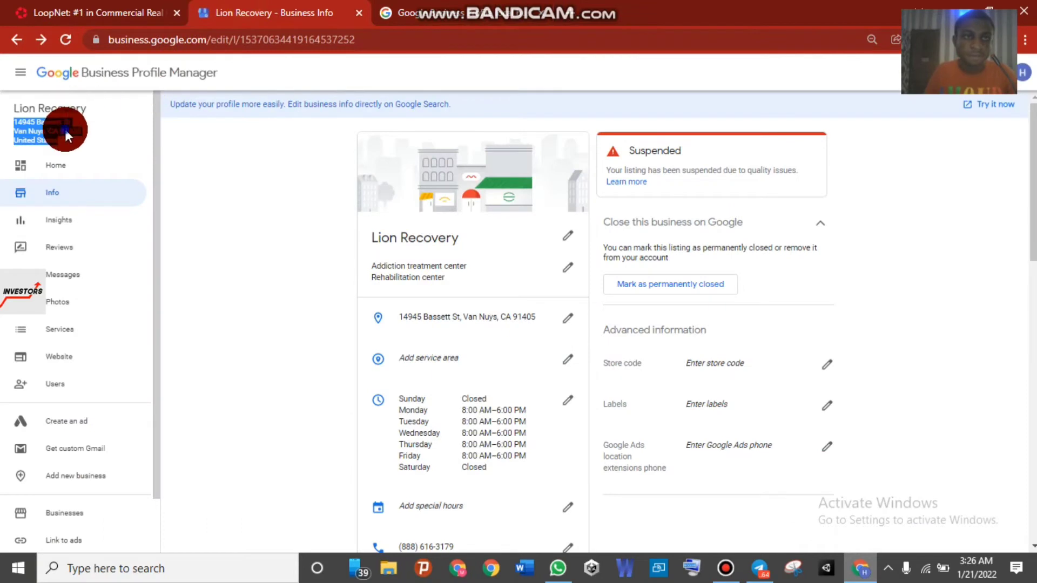
Replace the contents of the form's address or service area field with the business address copied from the profile
click(102, 142)
click(500, 17)
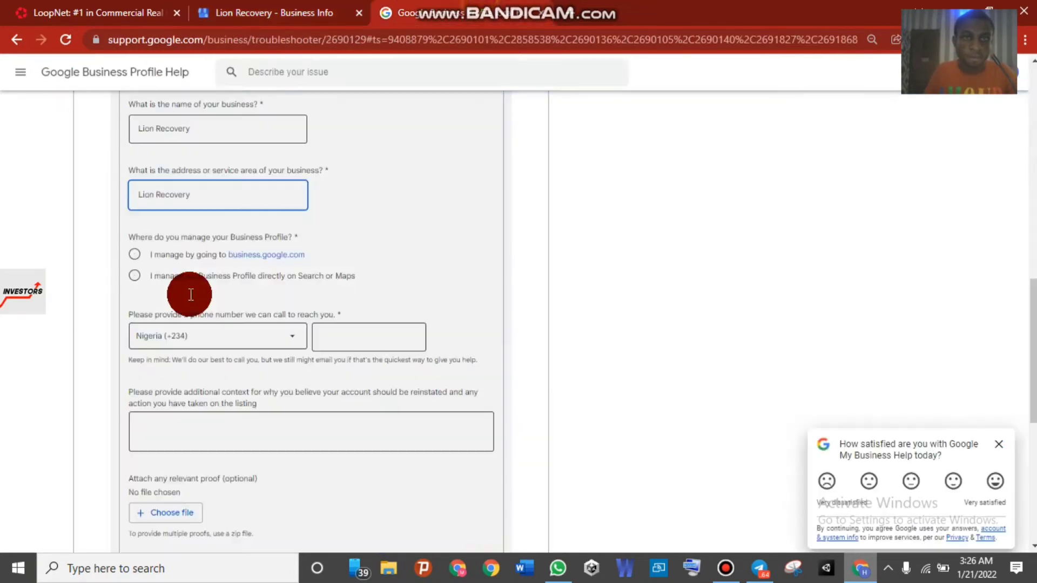
key(ctrl+a)
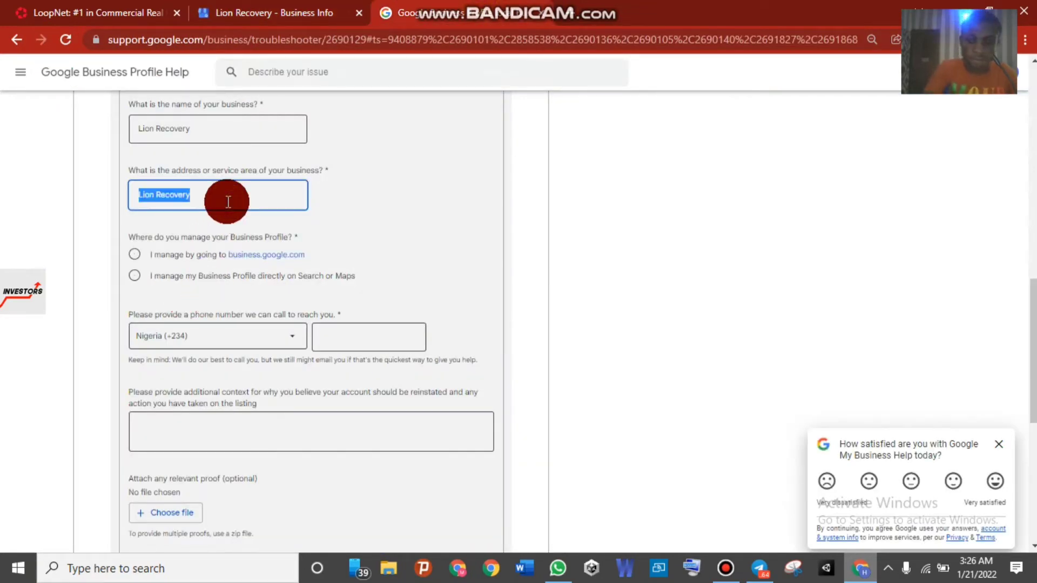
key(ctrl+v)
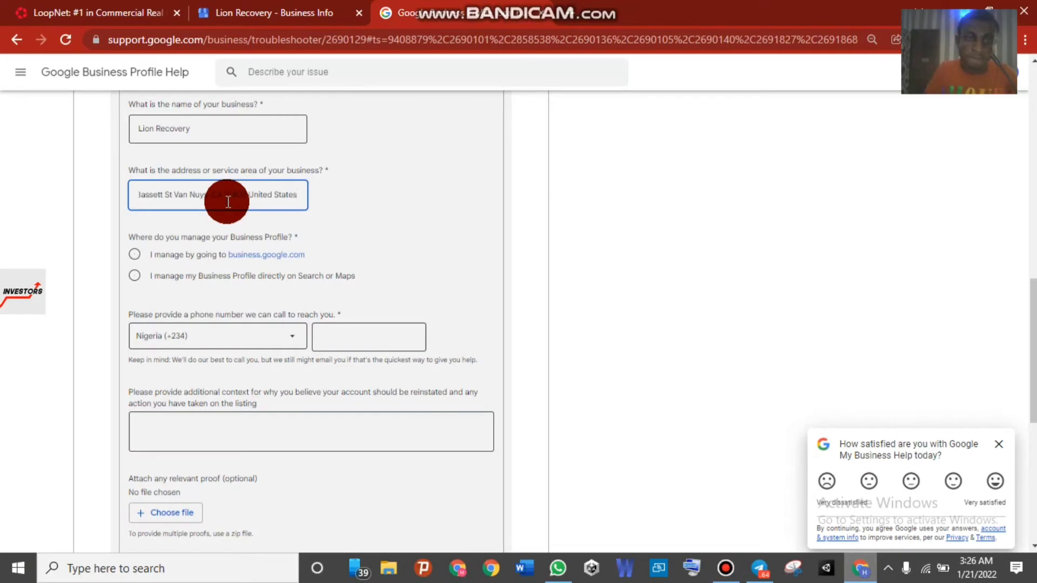
Choose business.google.com as the place where the profile is managed and enter the profile URL copied from its Info page
click(140, 249)
click(276, 7)
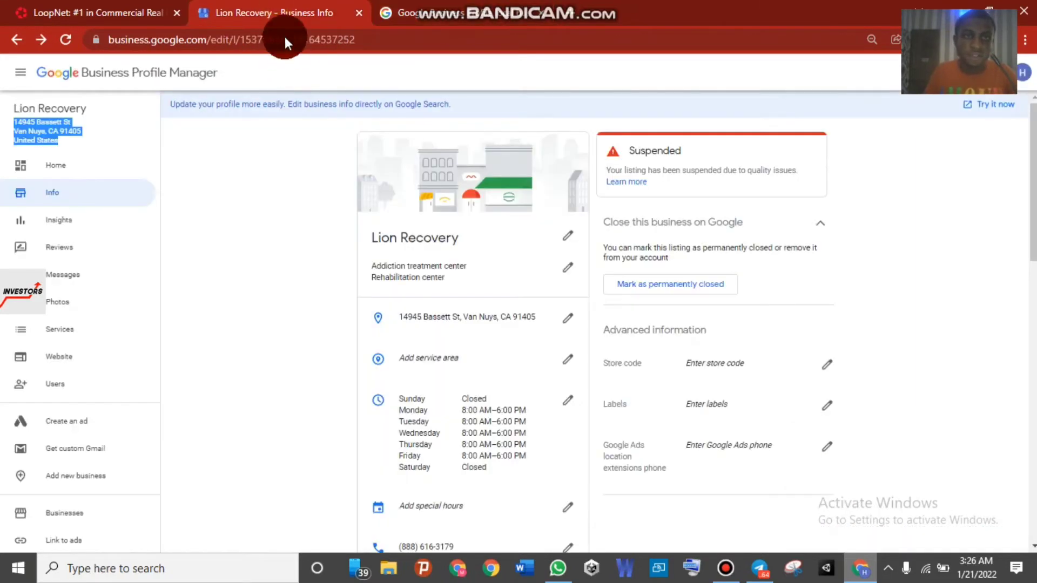
click(281, 39)
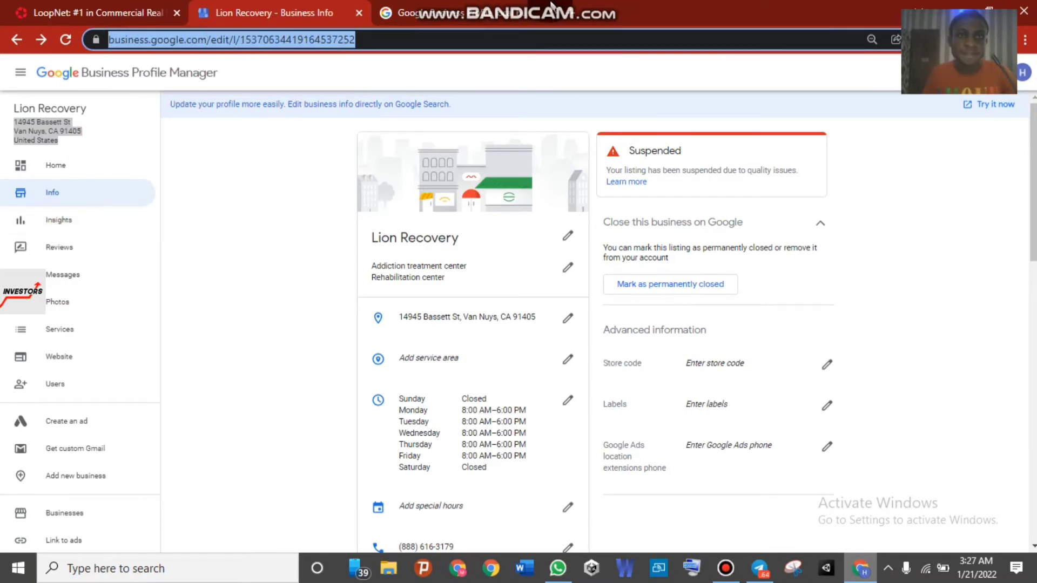
key(ctrl+Tab)
click(161, 352)
click(134, 254)
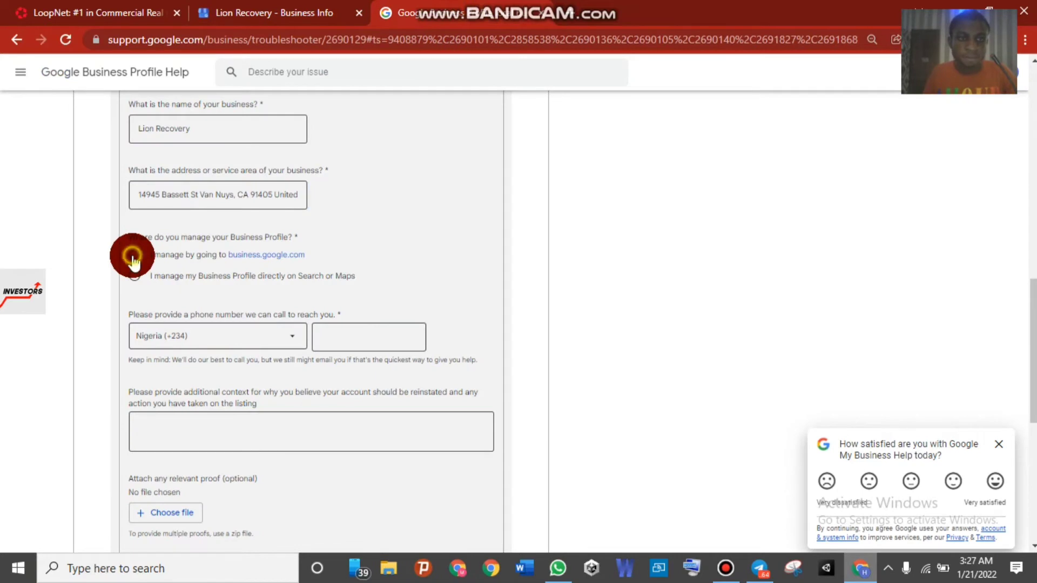
scroll(223, 221, down, 3)
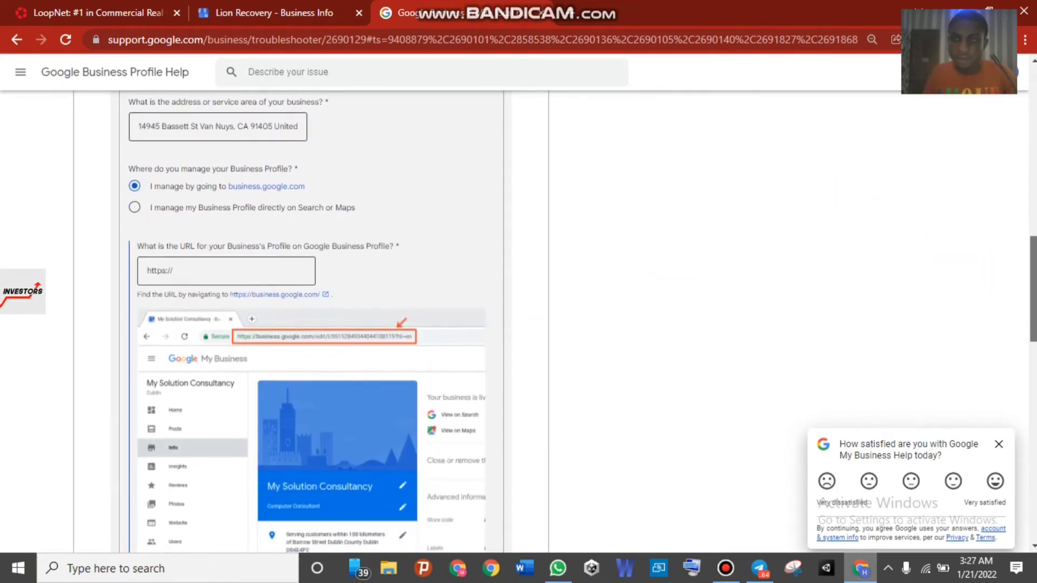
click(225, 204)
click(226, 203)
key(ctrl+v)
click(691, 234)
Set the country code of the contact phone number to United States (+1)
scroll(692, 233, down, 1)
scroll(219, 299, down, 10)
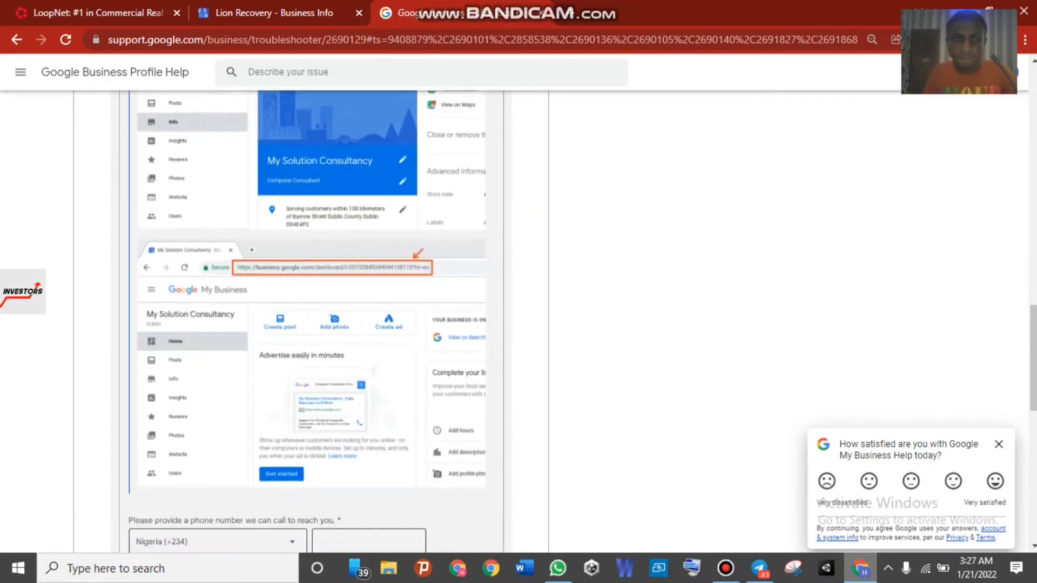
click(219, 298)
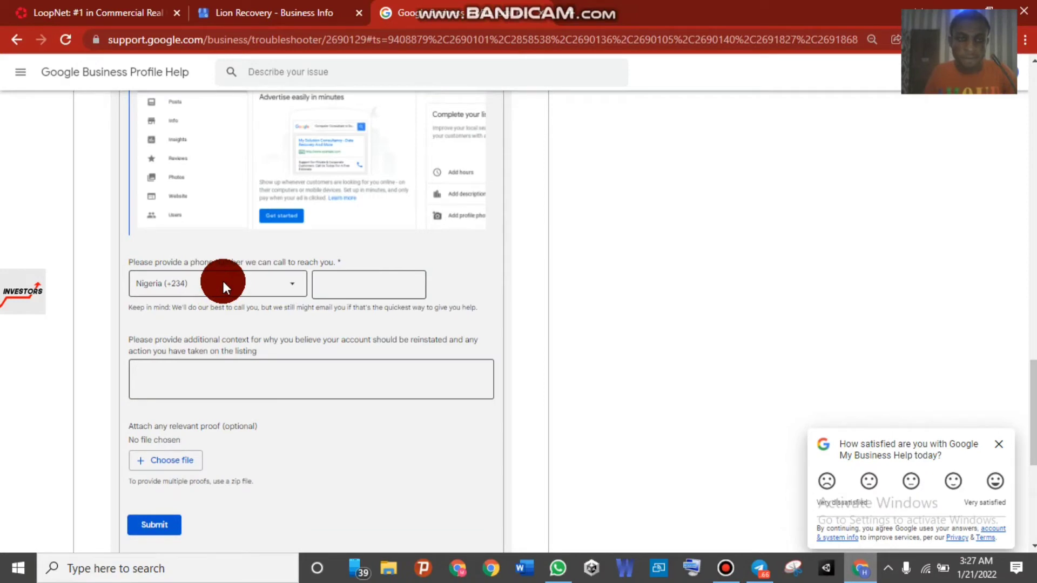
mouse_move(588, 17)
click(456, 213)
Copy the business phone number from the profile's Info page and enter it as the contact phone number in the form
click(243, 12)
click(859, 233)
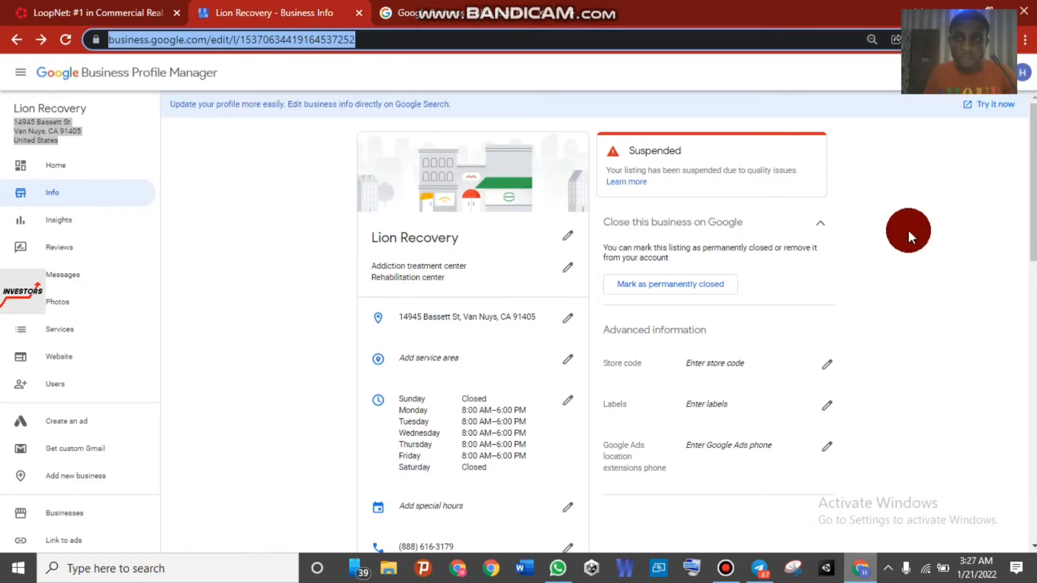
scroll(859, 232, down, 3)
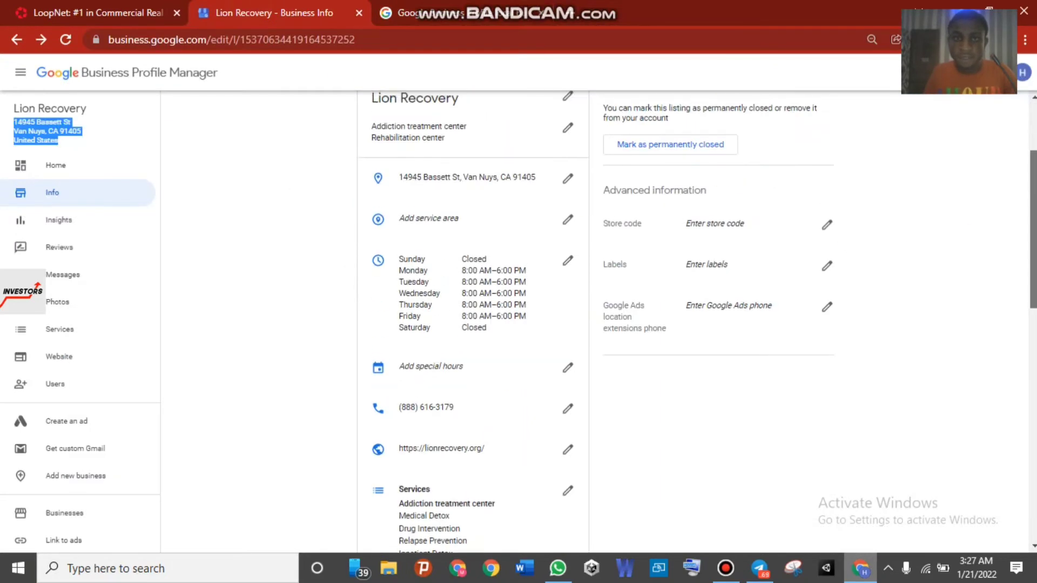
scroll(724, 371, down, 2)
drag(463, 308, 400, 305)
right_click(405, 307)
click(410, 313)
key(ctrl+Tab)
click(367, 281)
key(ctrl+v)
Begin the additional context with the line "Please reinstate my business listing" followed by a blank line
click(340, 368)
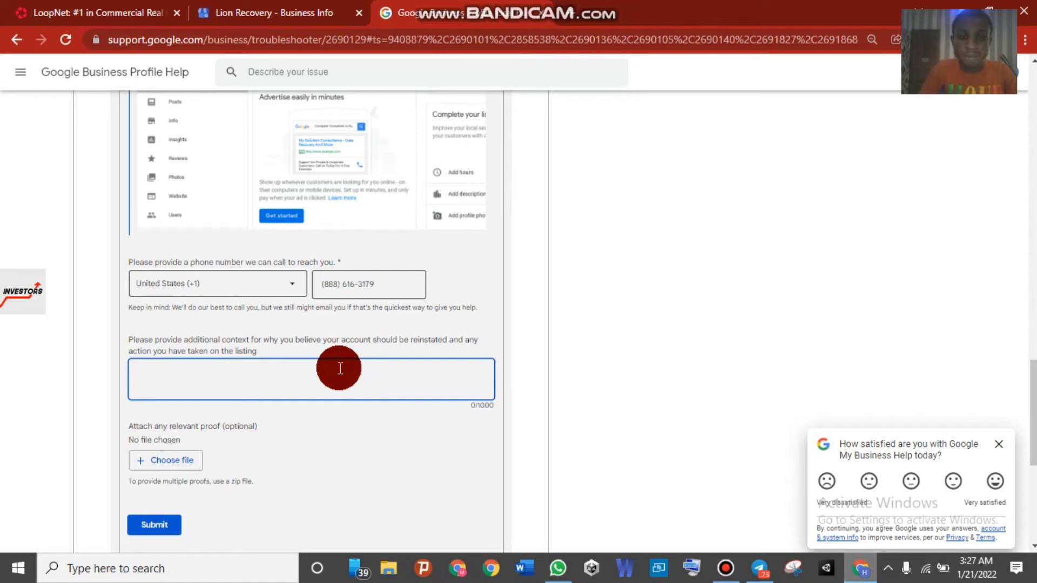
text(Please )
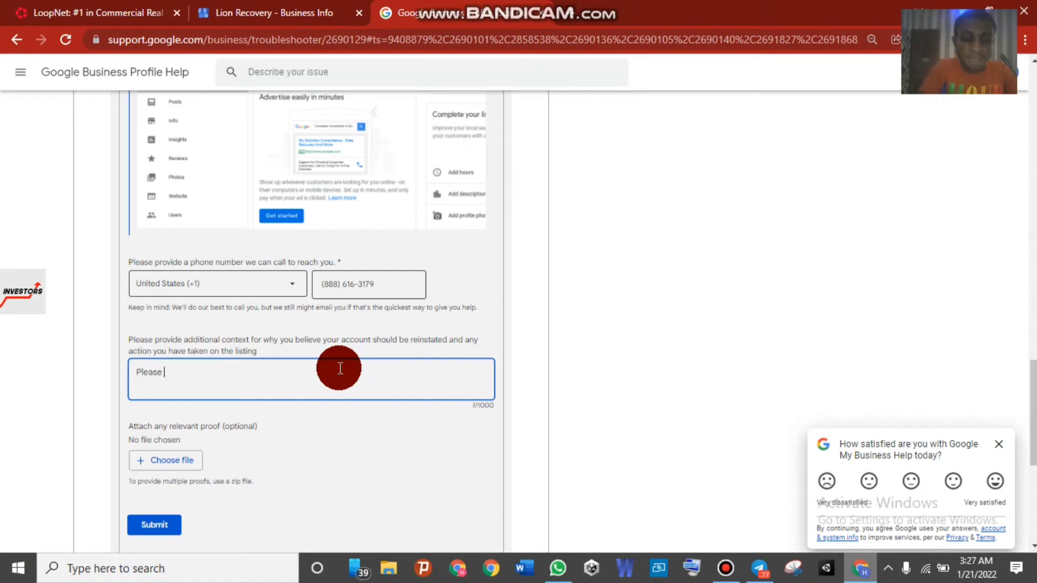
text(reinstate my busine)
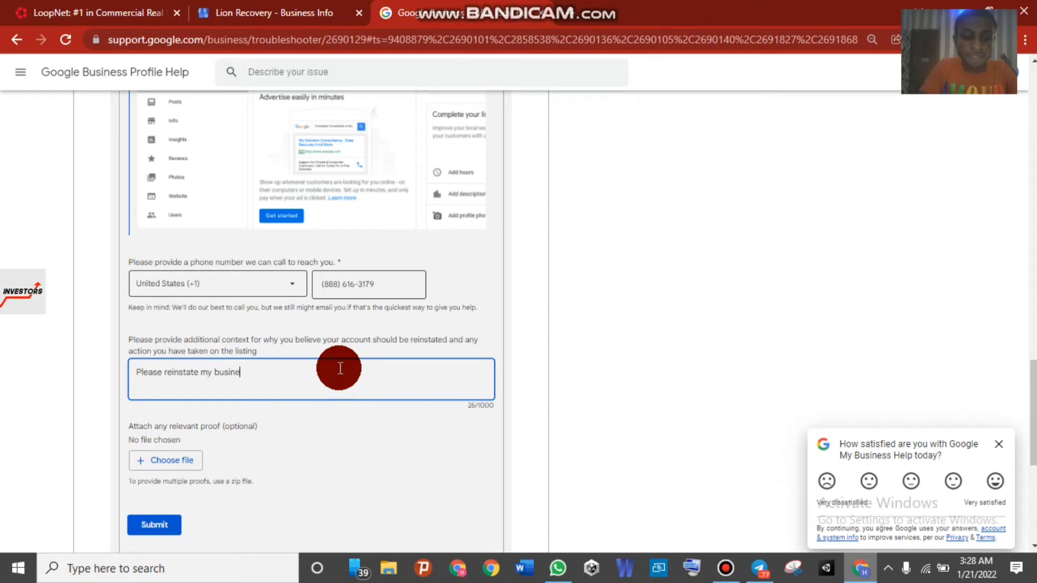
text(ss listing)
key(Return)
key(Return)
Add "We have been in existiense since 5 years, we just decied to be on the google map ..." and the closing line "Thanks"
text(We have be)
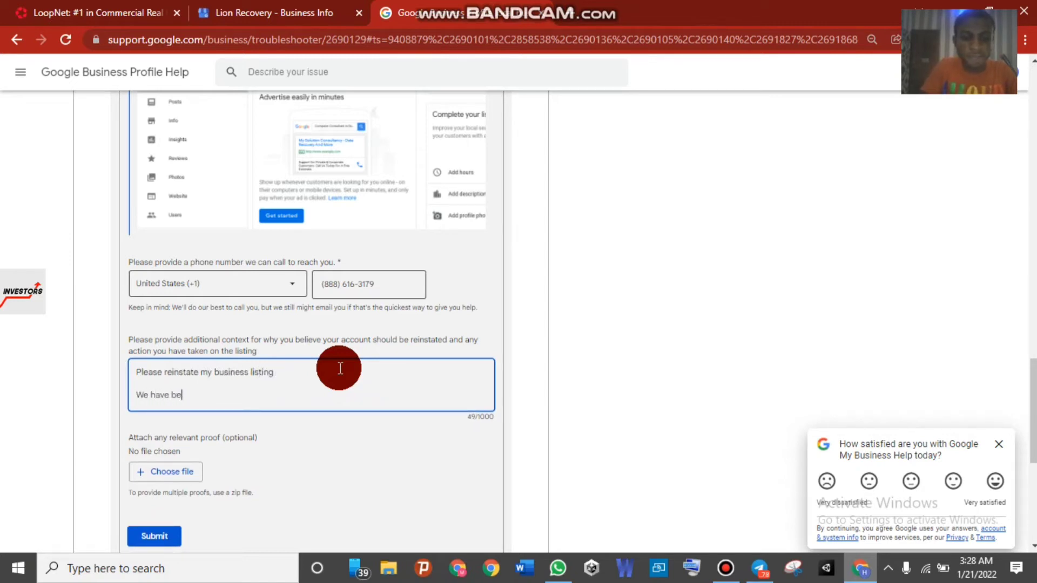
text(en in exis)
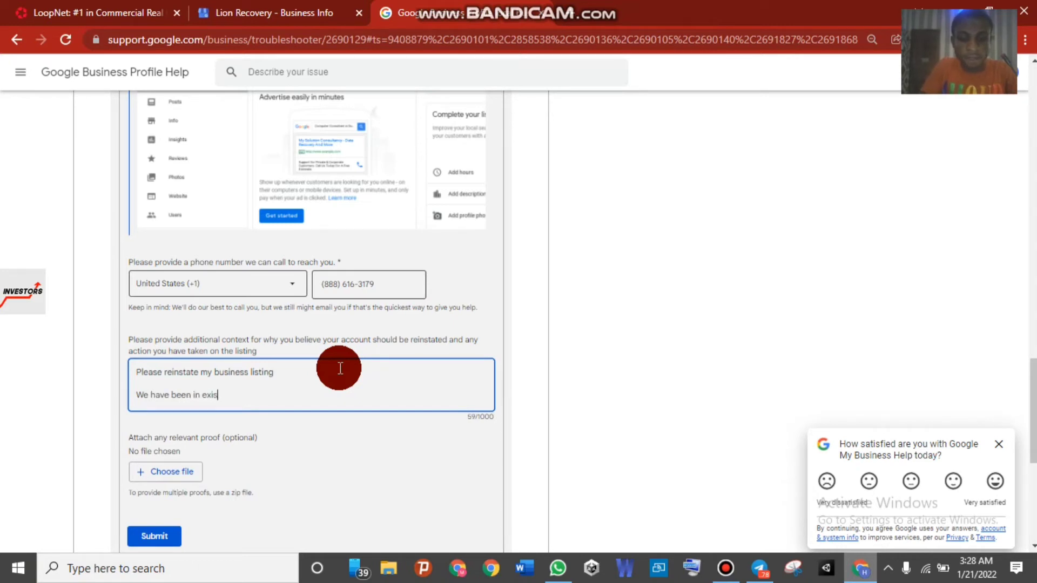
text(tiense s)
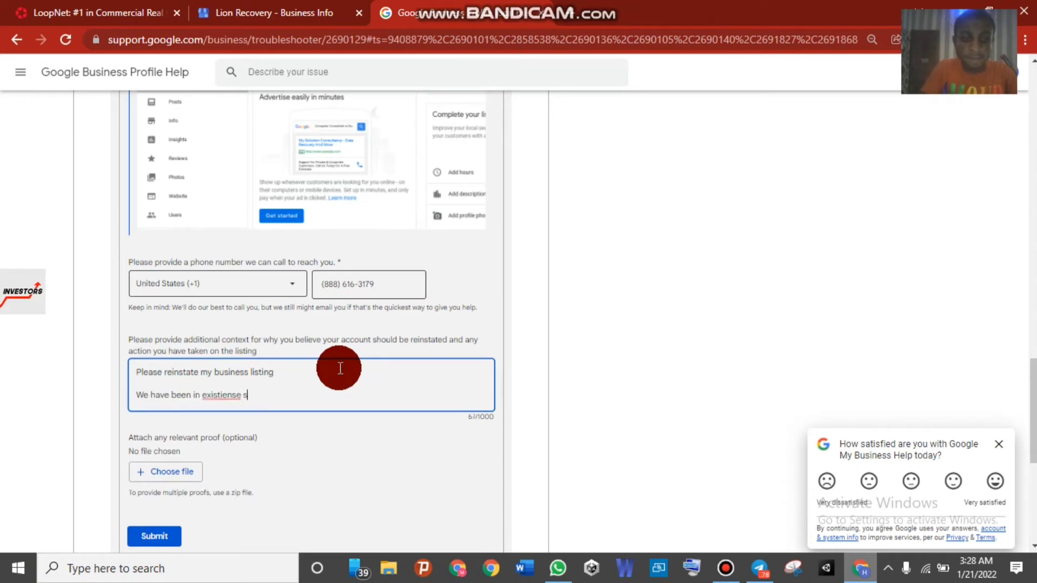
text(ince )
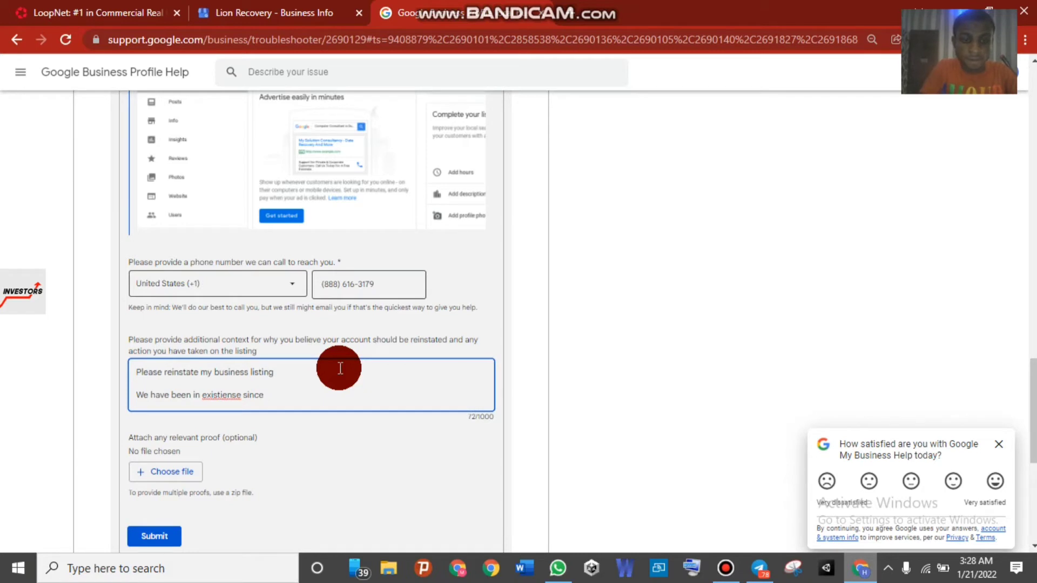
text(5 yars)
key(BackSpace)
text(ears.)
text( we just de)
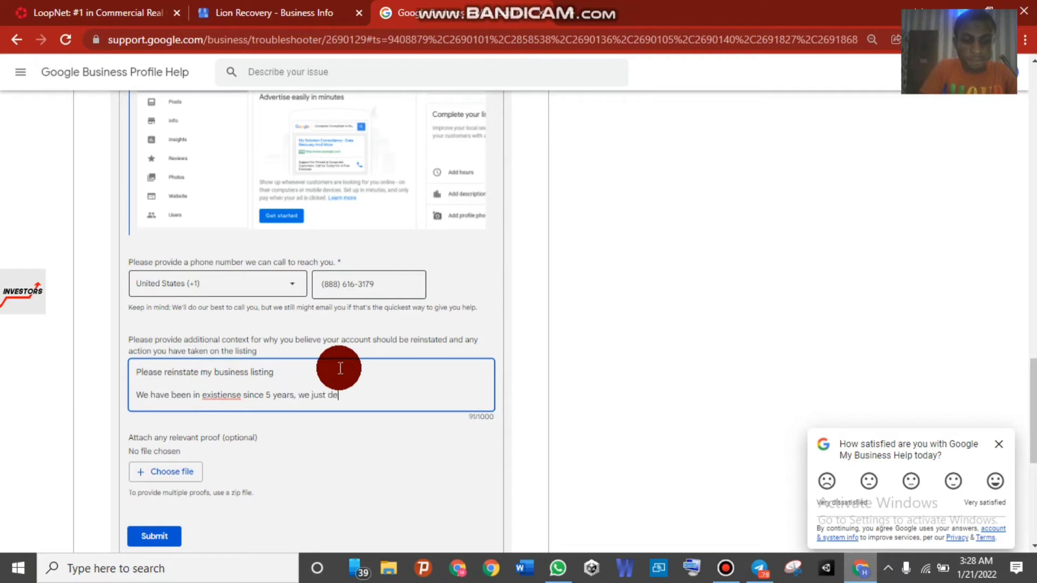
text(cied to be on the g)
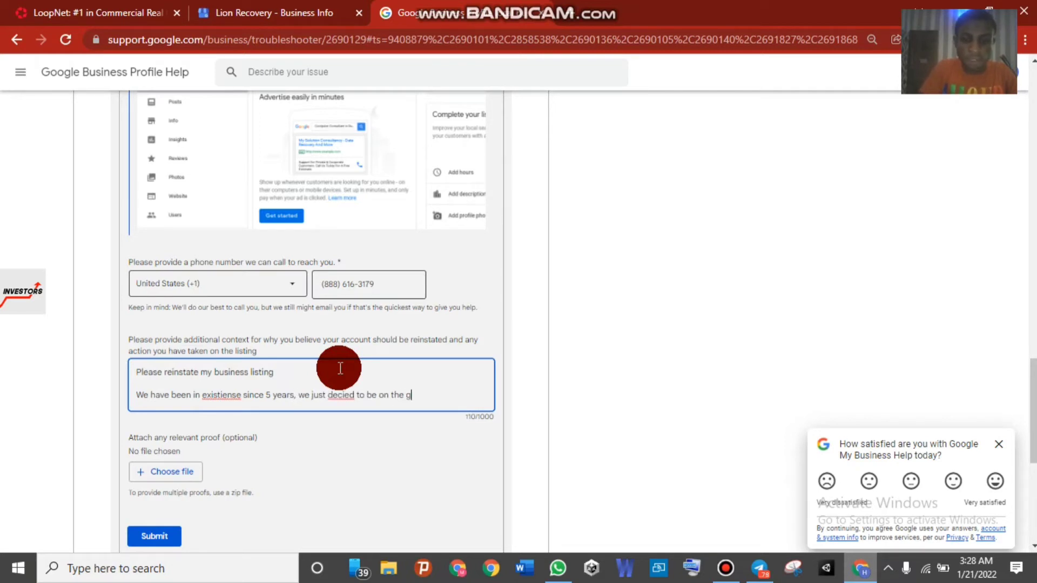
text(oogle map ...)
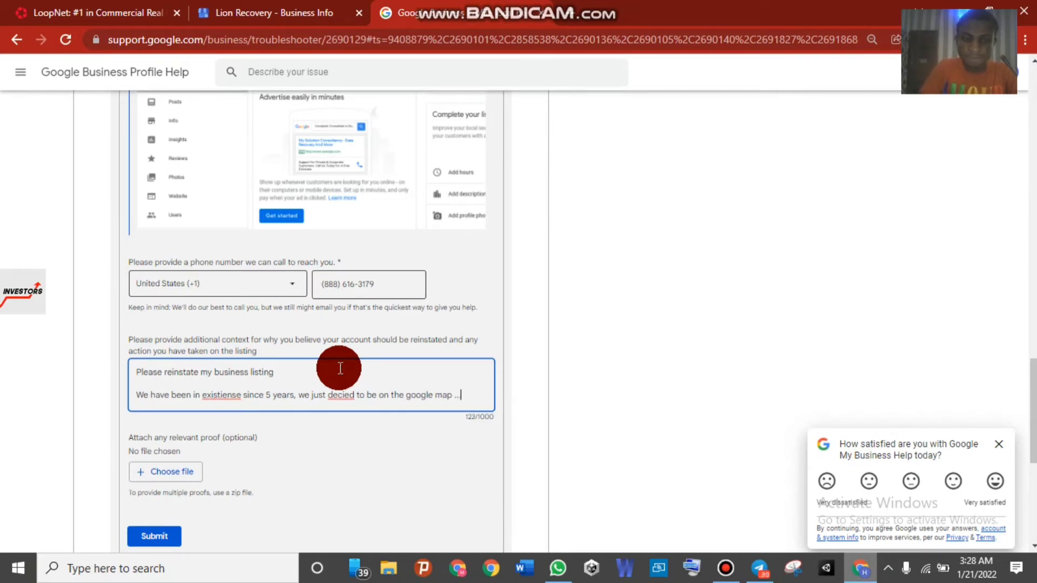
key(Return)
key(Return)
text(Thanks)
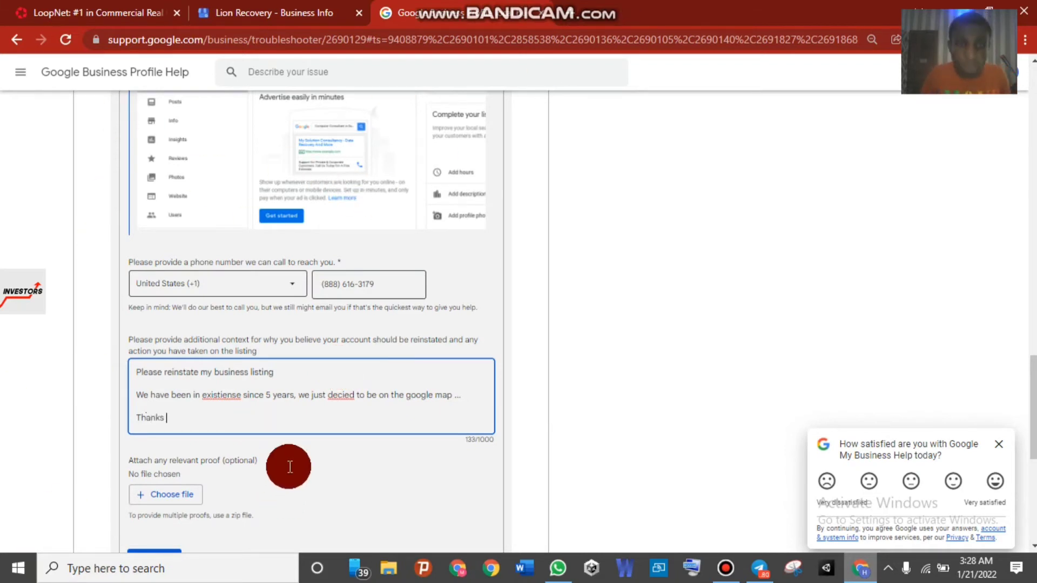
Correct the misspelled words in the additional context to "existence" and "decide" using the spelling suggestions
right_click(208, 393)
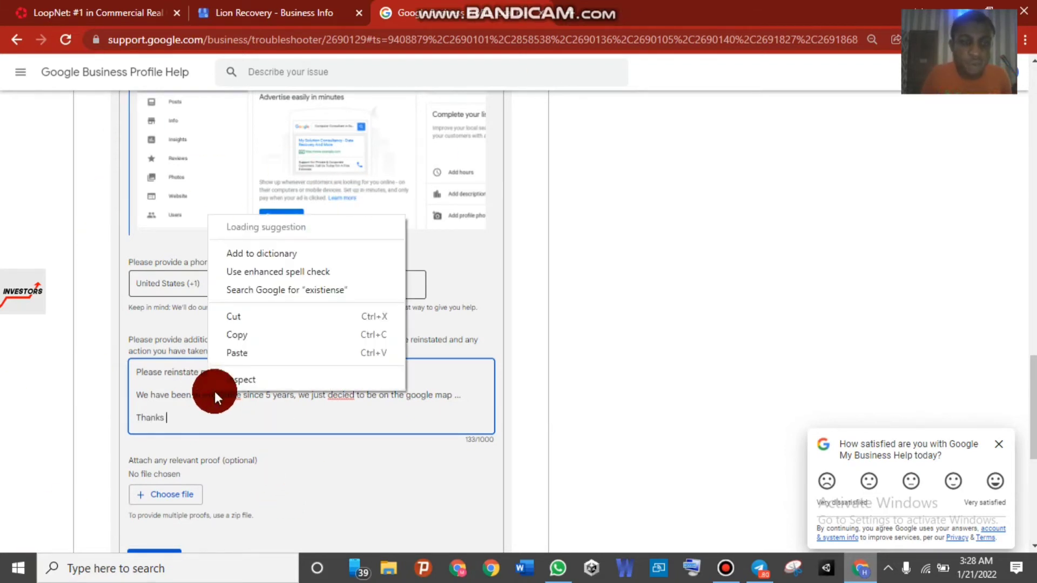
click(279, 227)
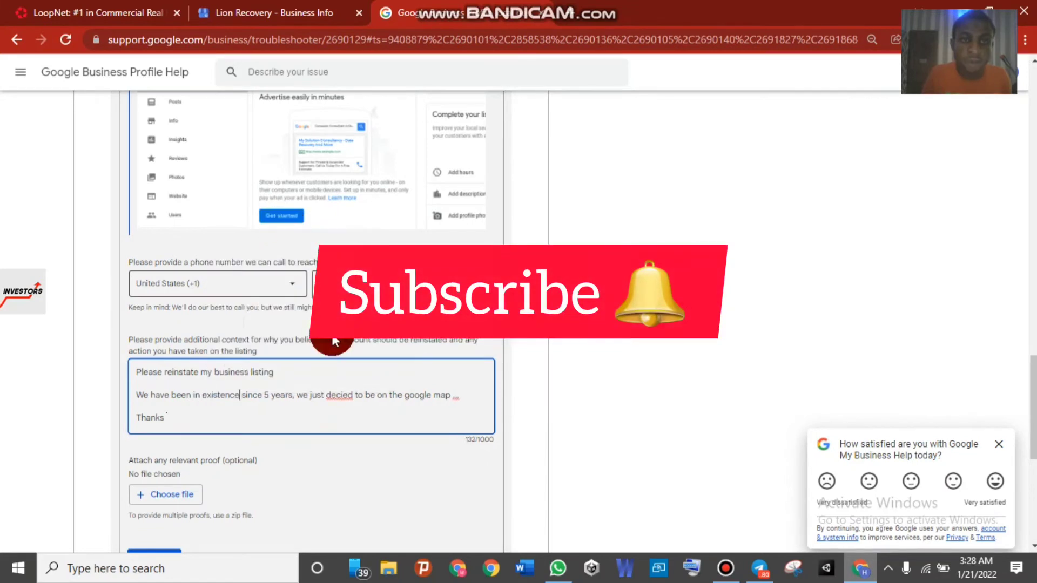
right_click(339, 395)
click(391, 189)
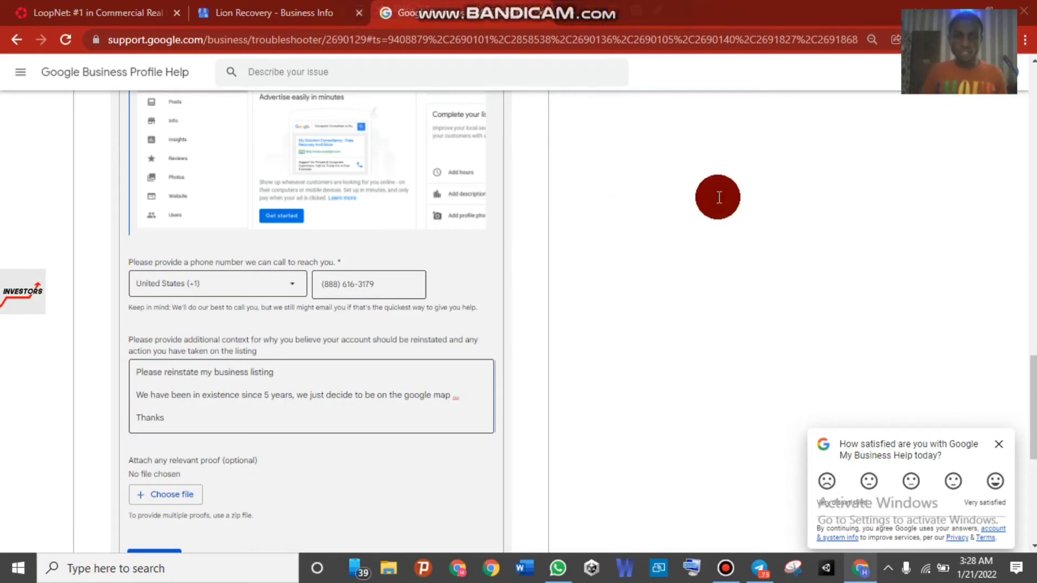
Submit the completed reinstatement request form without attaching any proof file
click(310, 397)
scroll(311, 324, down, 2)
scroll(226, 414, down, 1)
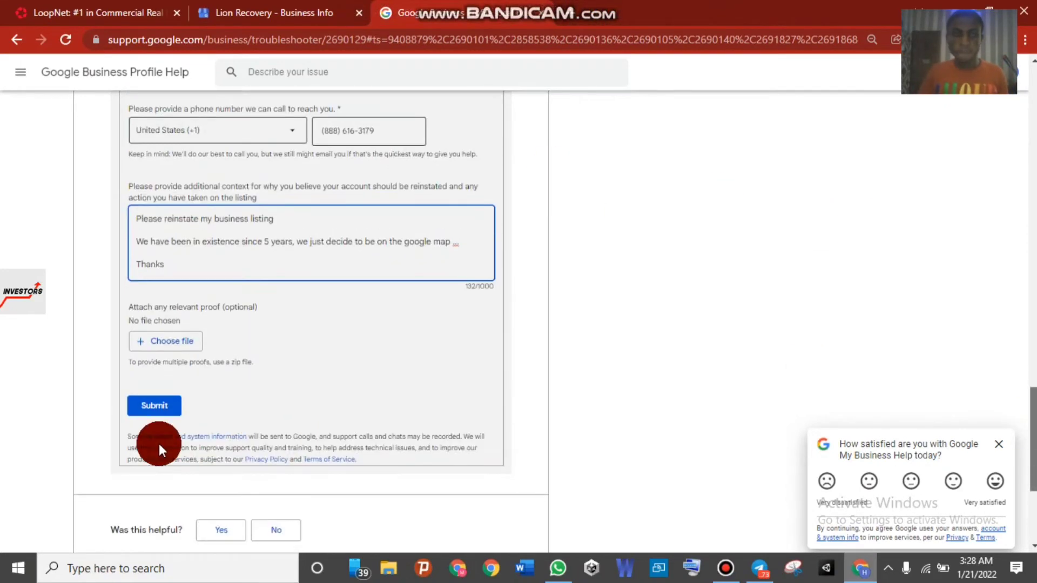
click(156, 410)
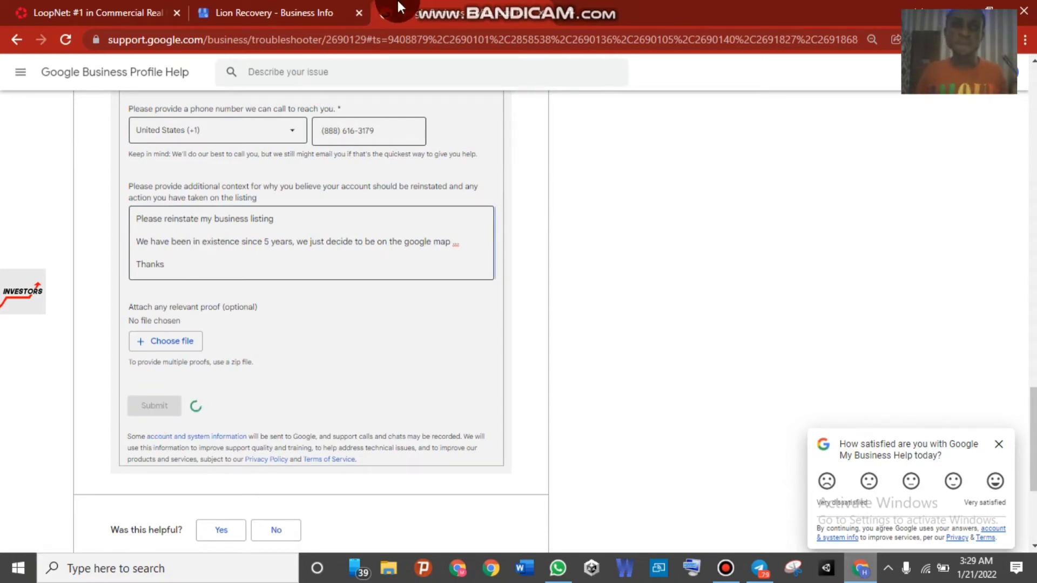
mouse_move(397, 1)
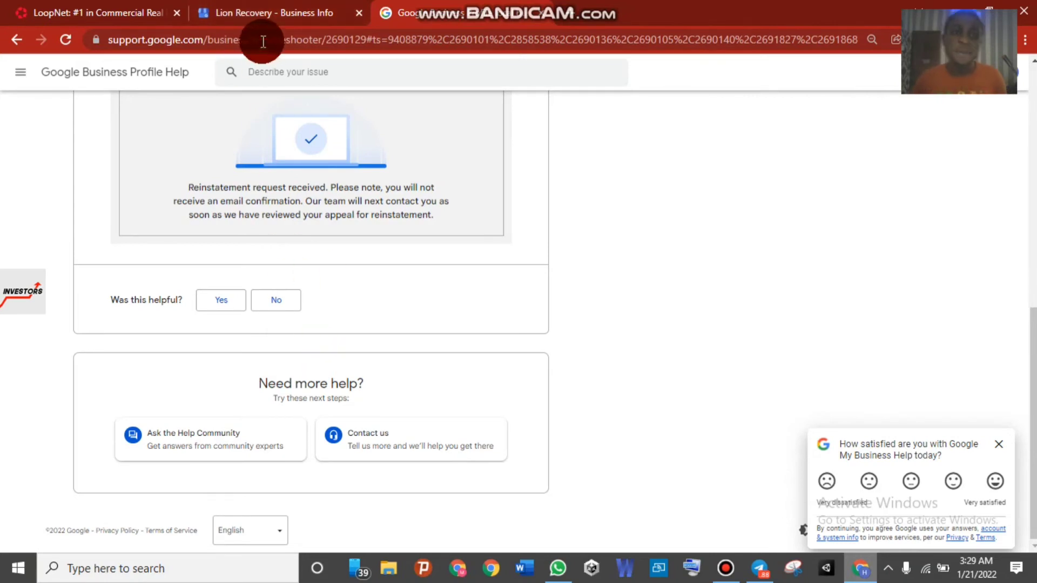
Return to the Lion Recovery profile's Info page and cancel the open phone number editor
click(261, 12)
click(568, 359)
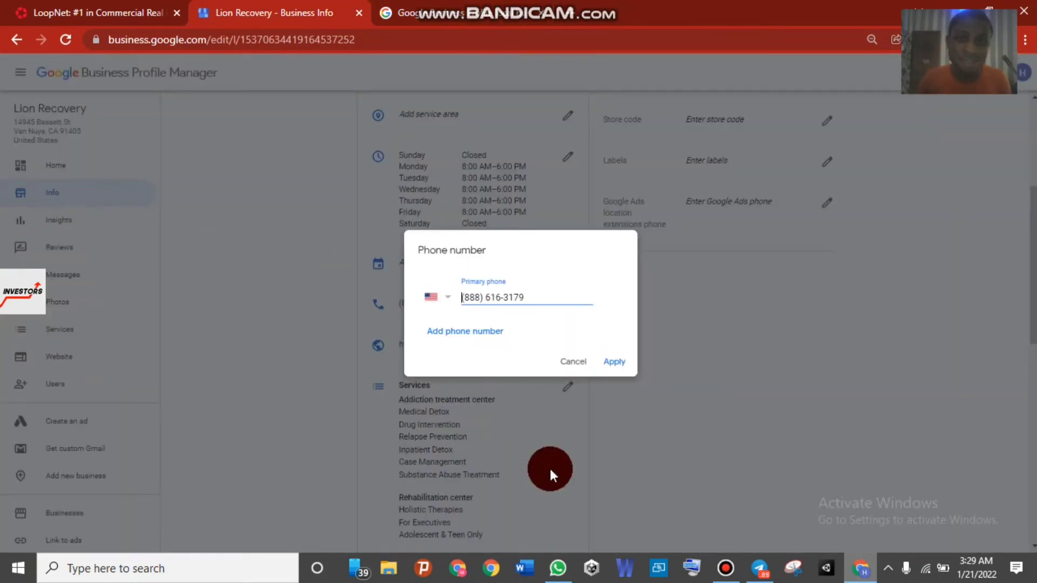
click(566, 361)
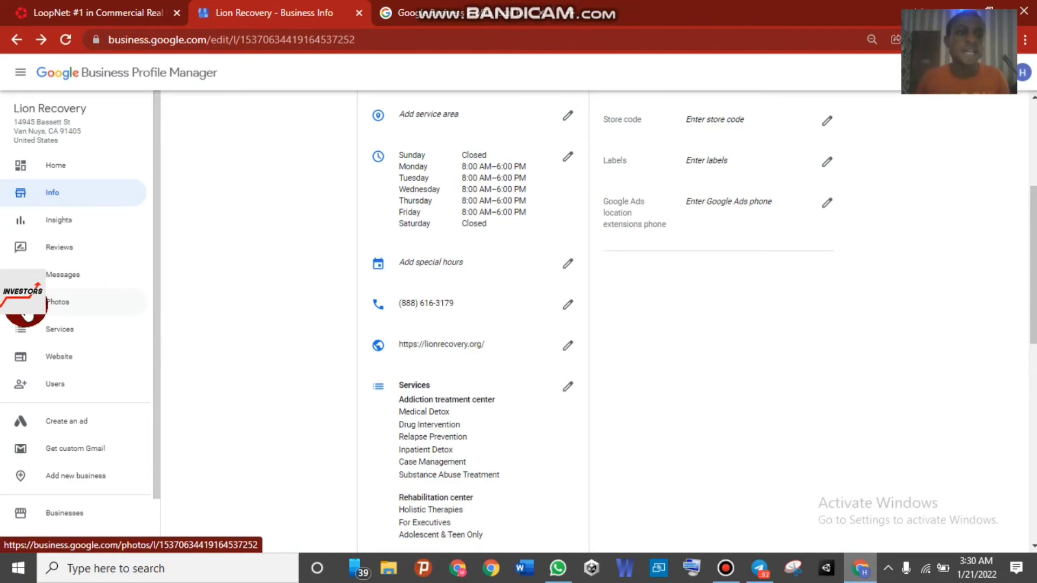
Open the support help for the profile and start a Contact us request
scroll(32, 297, down, 1)
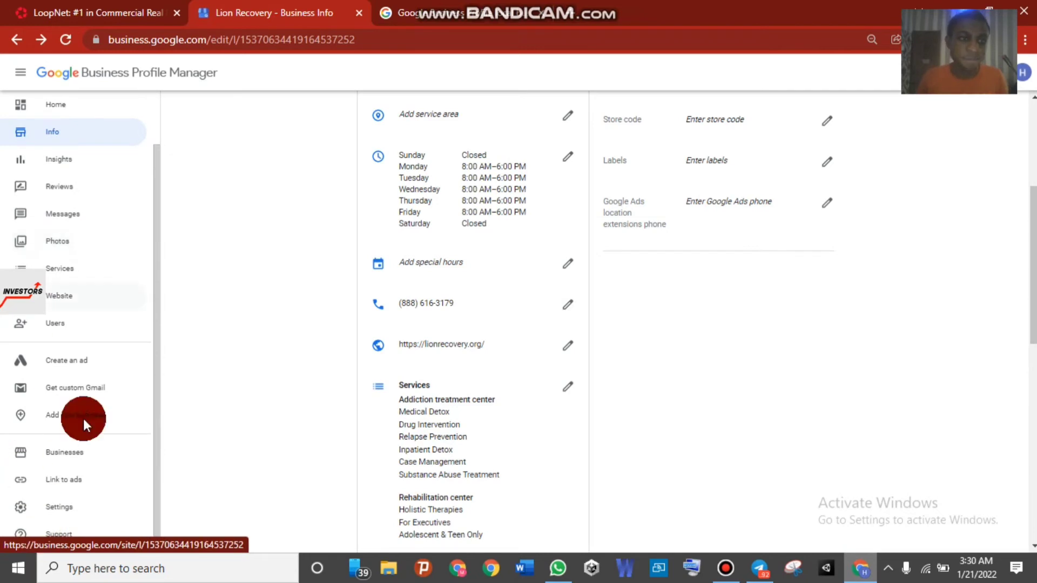
click(69, 528)
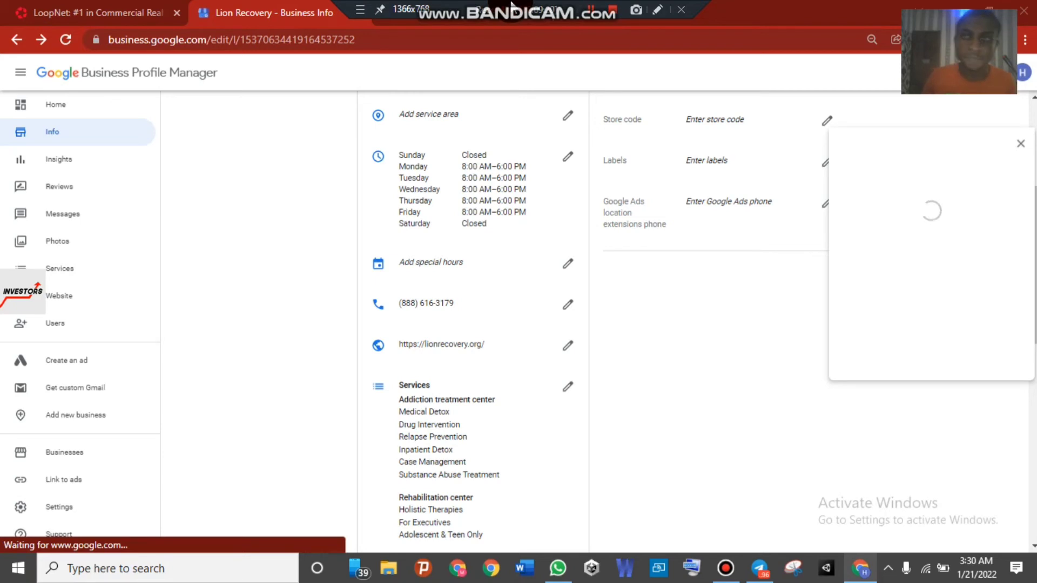
mouse_move(965, 232)
mouse_down()
mouse_move(913, 246)
mouse_move(649, 171)
mouse_up()
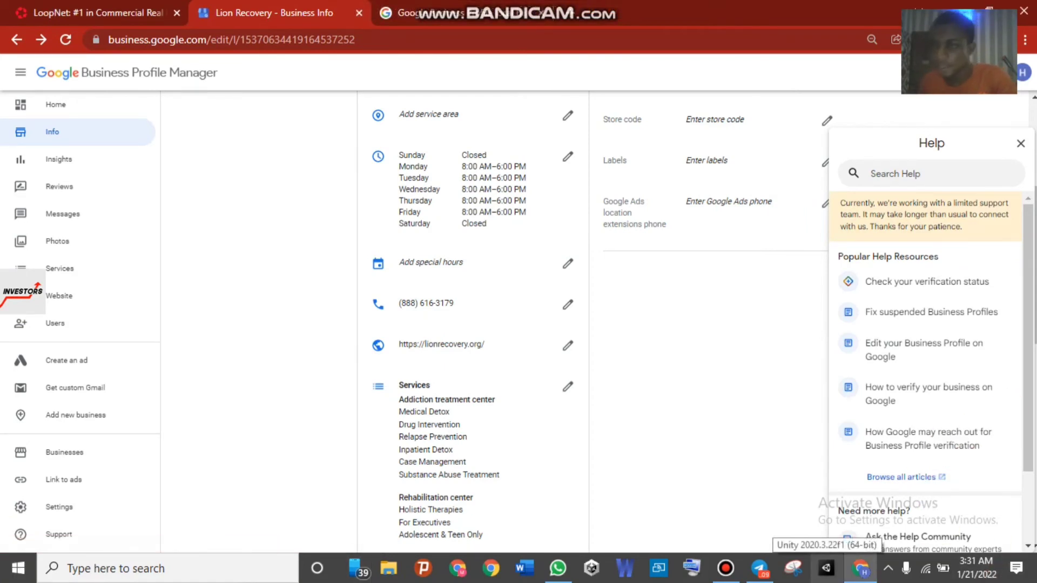
drag(1020, 346, 1031, 478)
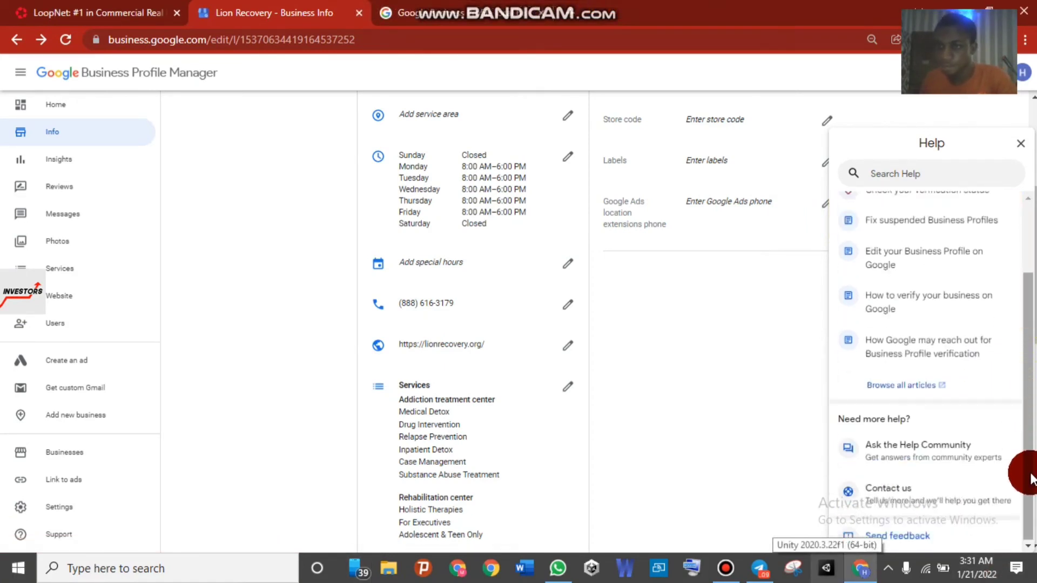
click(889, 489)
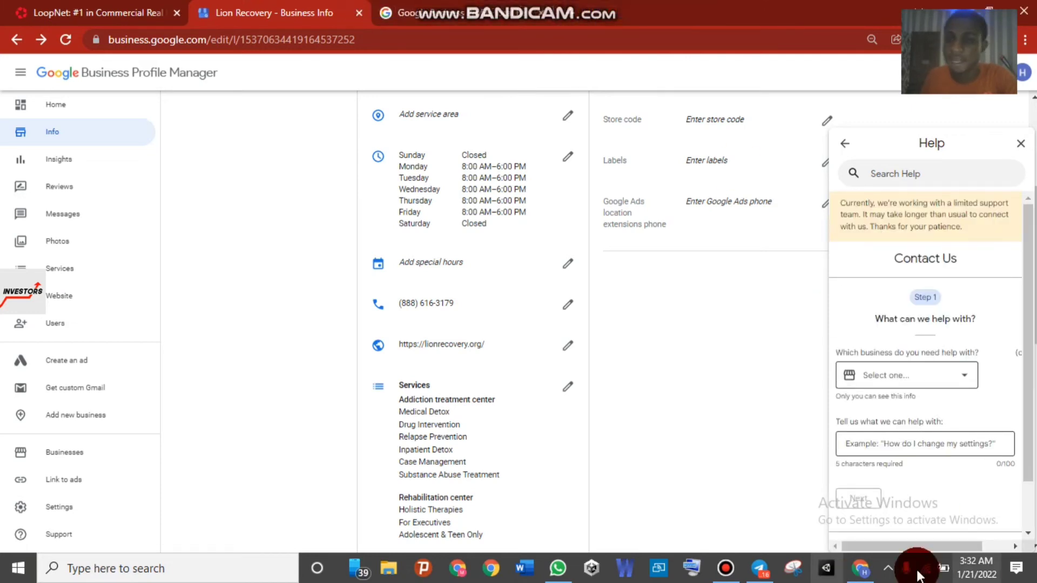
Choose Lion Recovery as the business that needs help
scroll(1013, 363, down, 1)
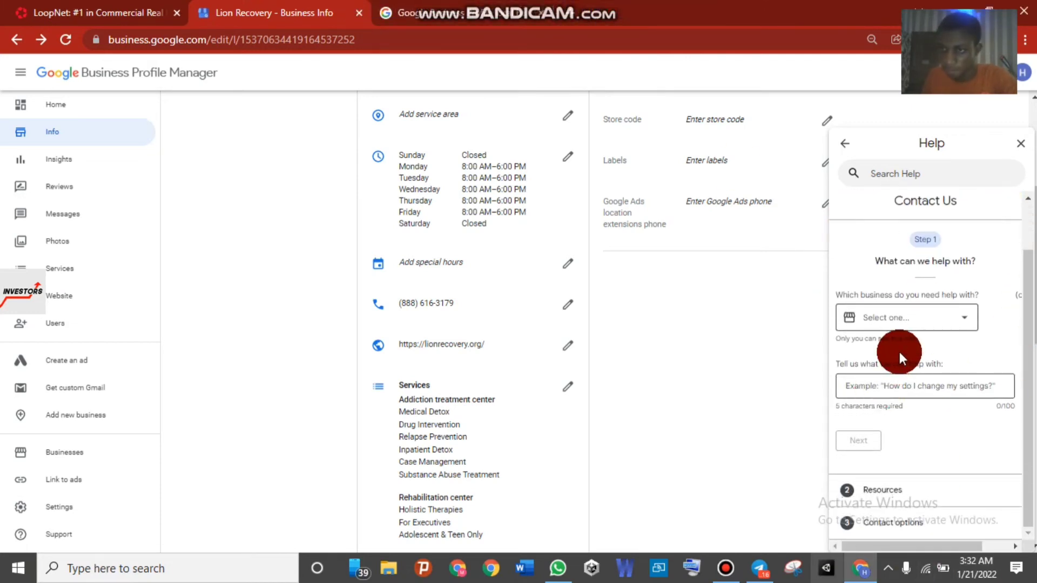
click(910, 316)
click(901, 384)
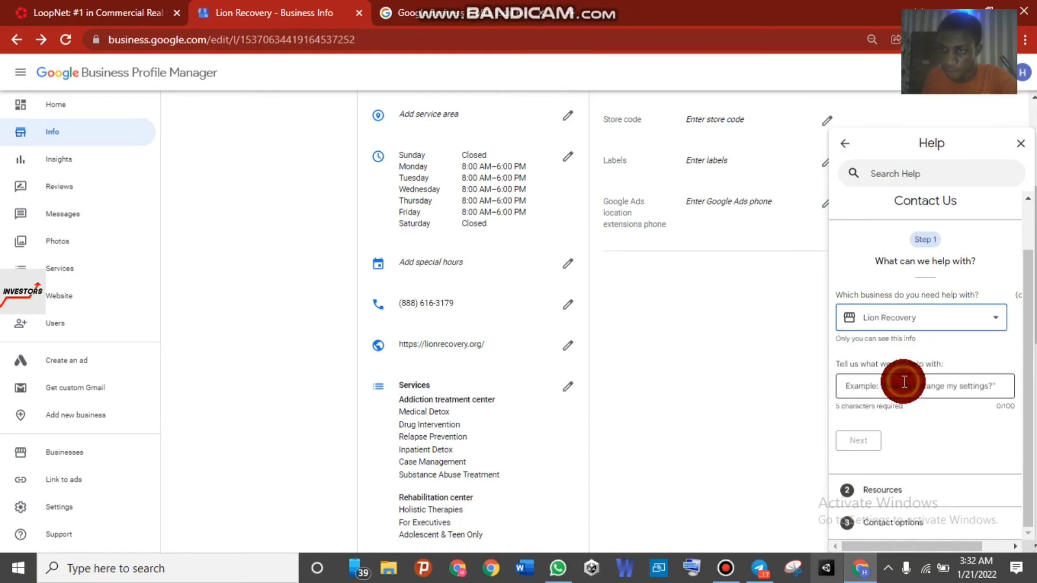
Describe the help topic as "Suspended Listing", correcting the misspelled first word with the spelling suggestion
click(905, 382)
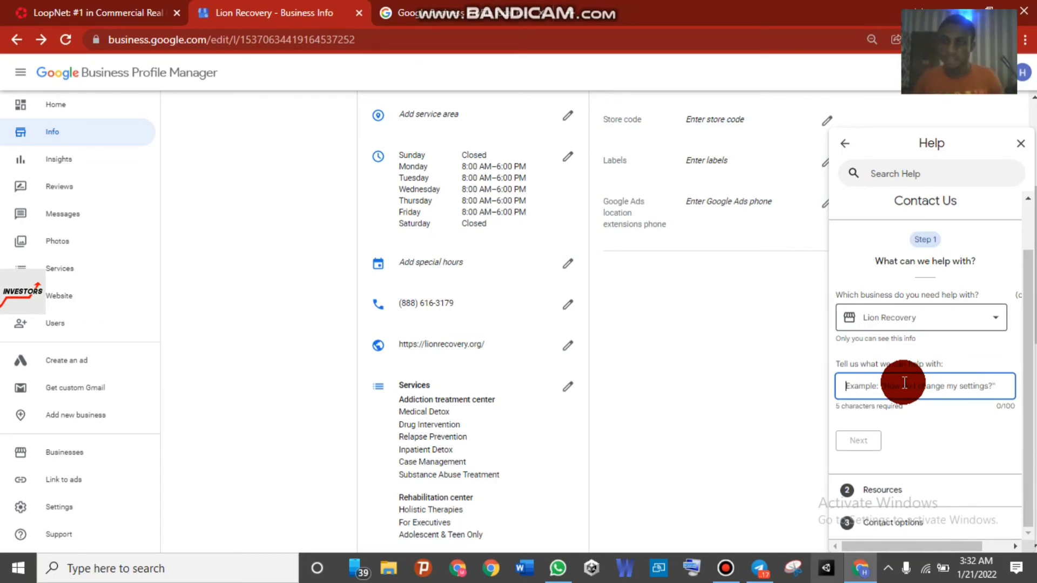
text(Susp)
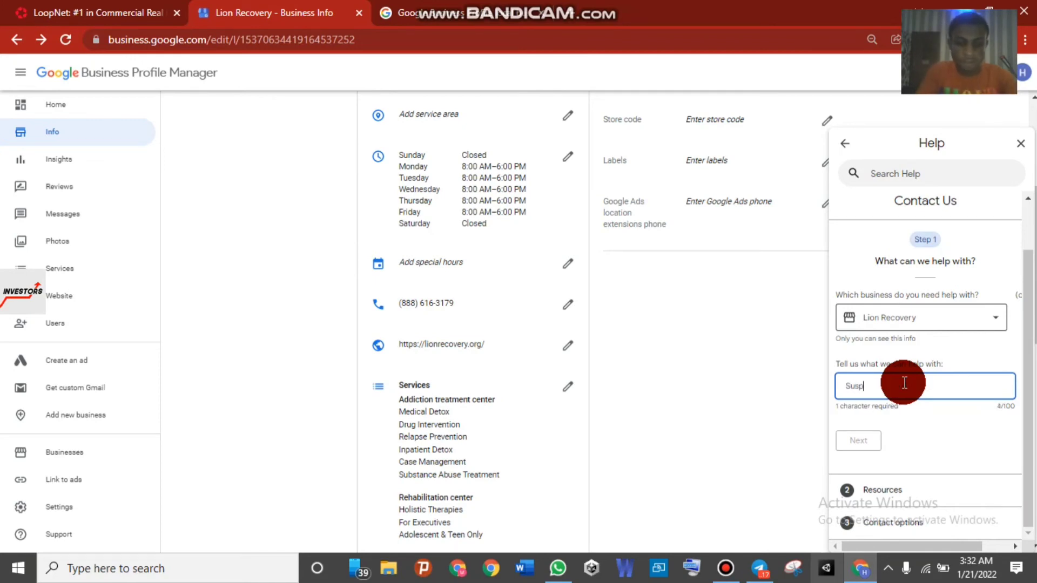
text(pended accou)
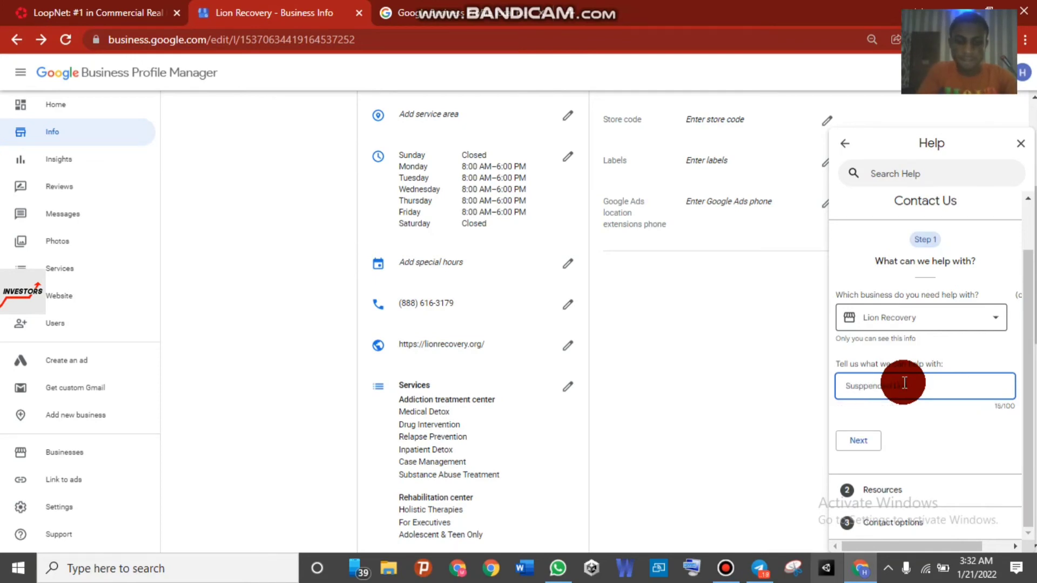
text(nt)
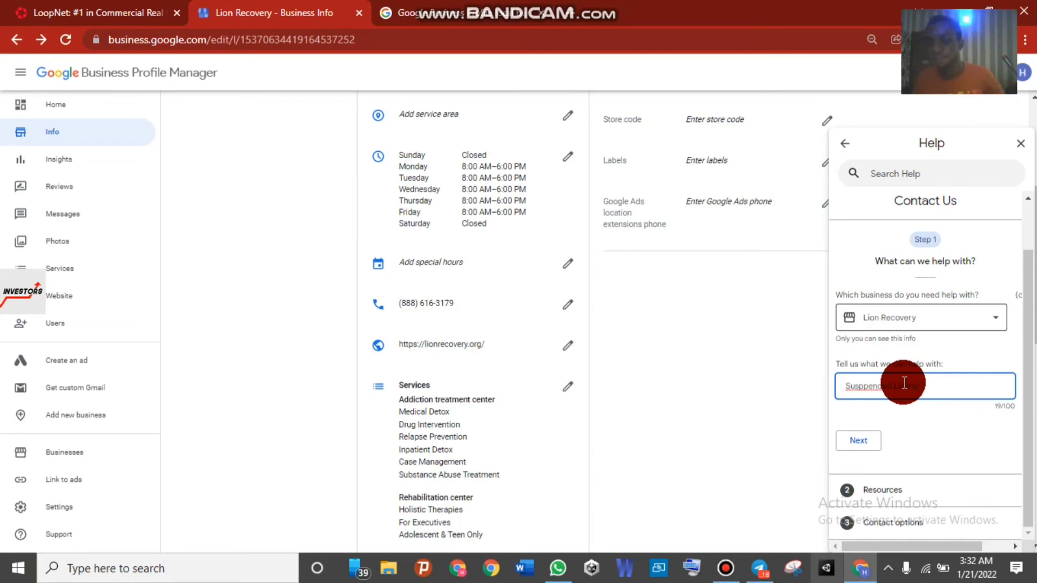
click(874, 383)
right_click(874, 383)
click(907, 218)
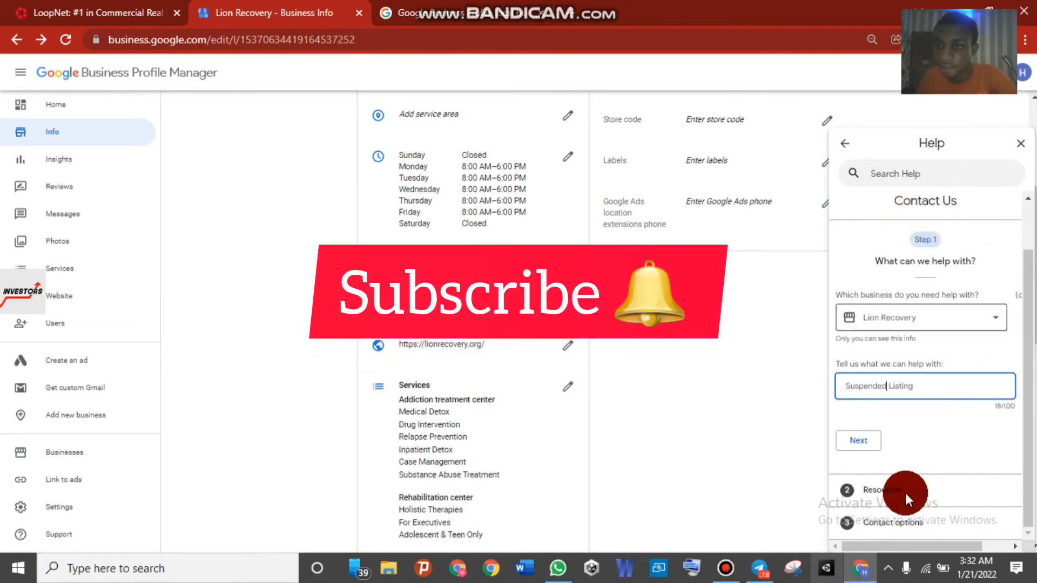
Choose "Suspended business" as the best description of the issue and proceed to the next stage of the request
click(863, 437)
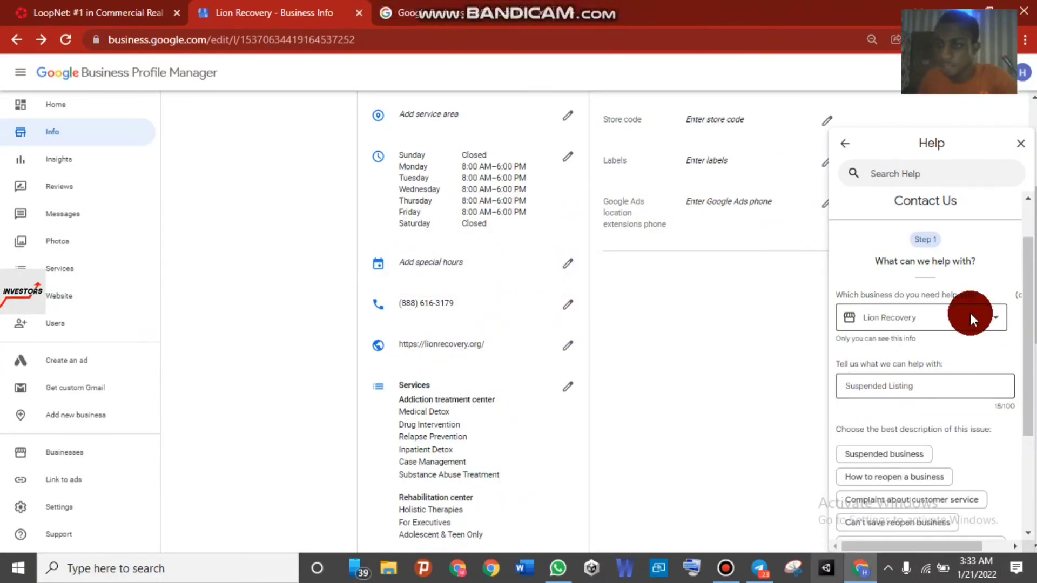
scroll(979, 354, down, 3)
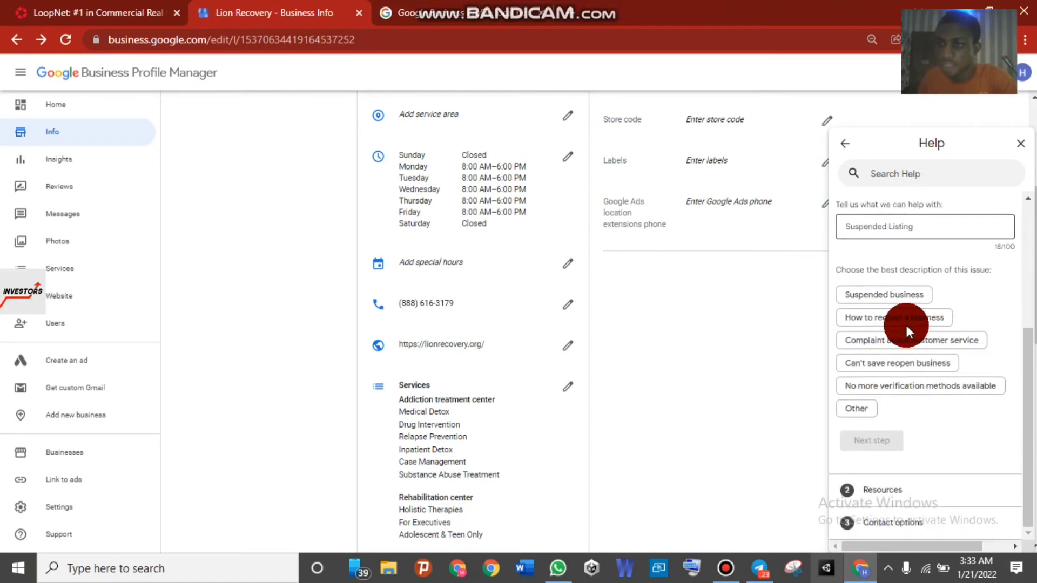
click(877, 296)
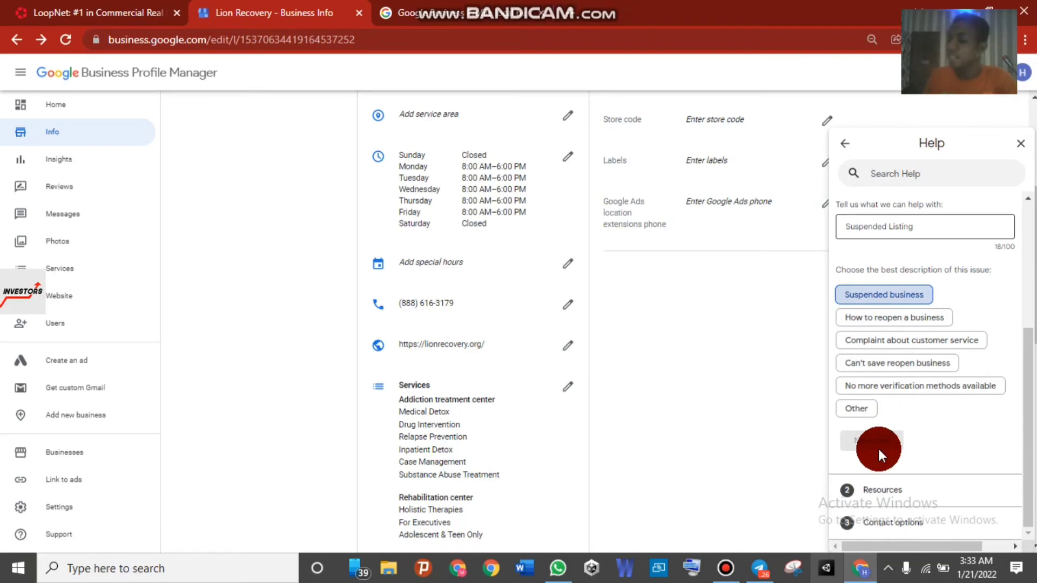
click(879, 449)
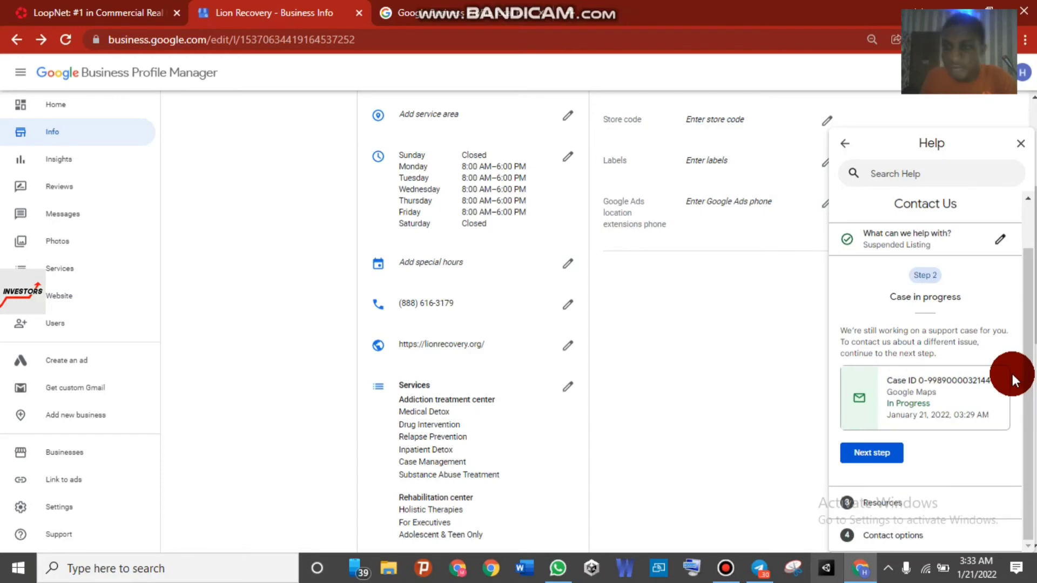
Continue past the case in progress and the suggested resources to the contact options
click(873, 454)
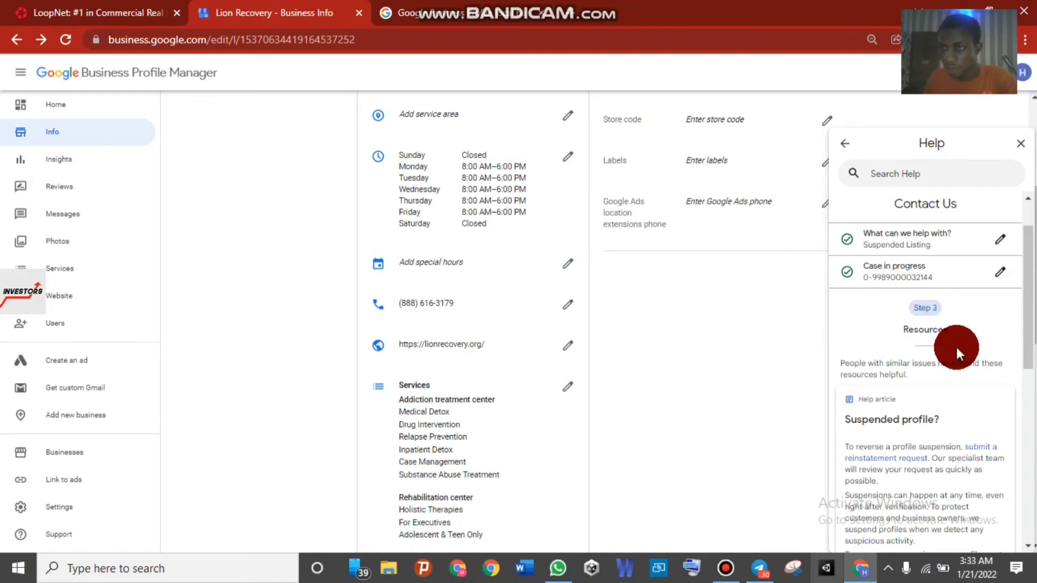
scroll(942, 388, down, 6)
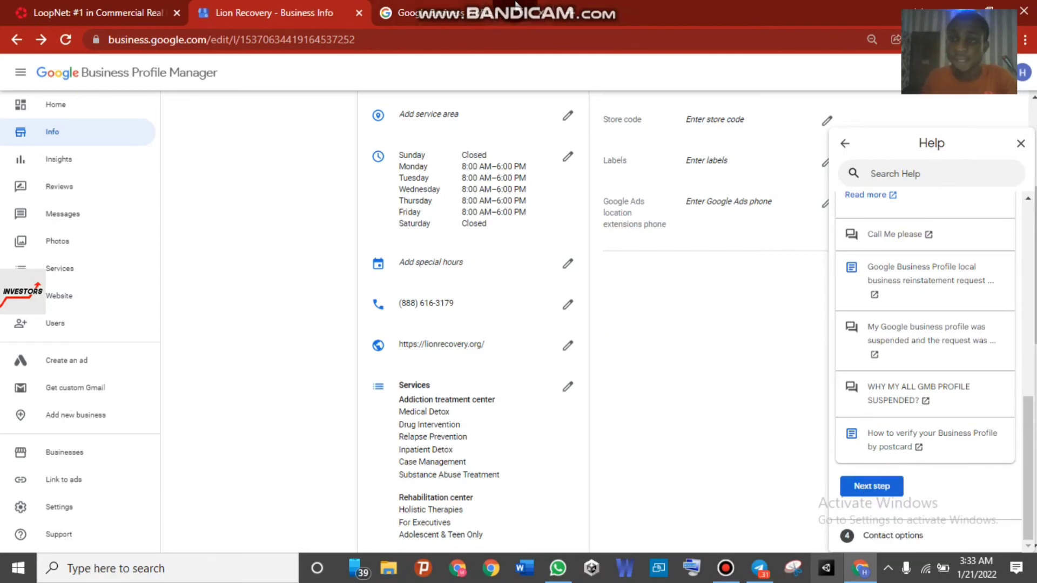
mouse_move(630, 8)
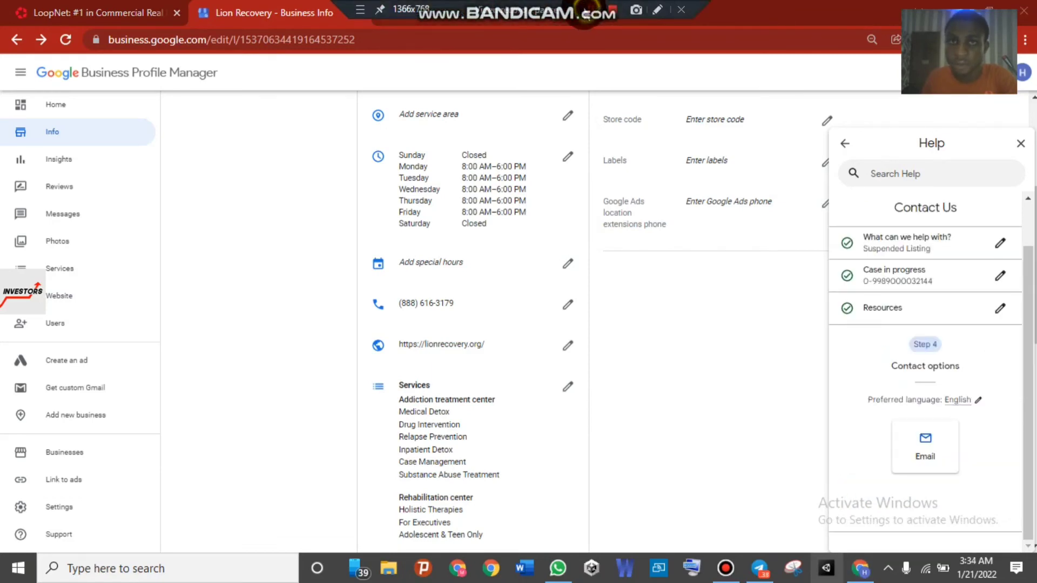
Choose Email as the contact option for the support request
click(925, 463)
click(933, 444)
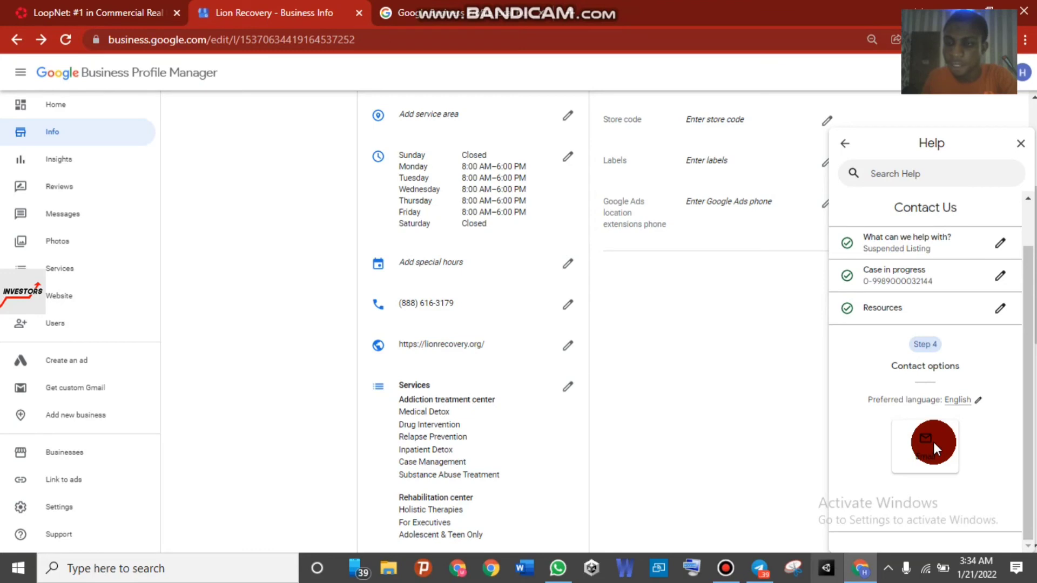
click(933, 436)
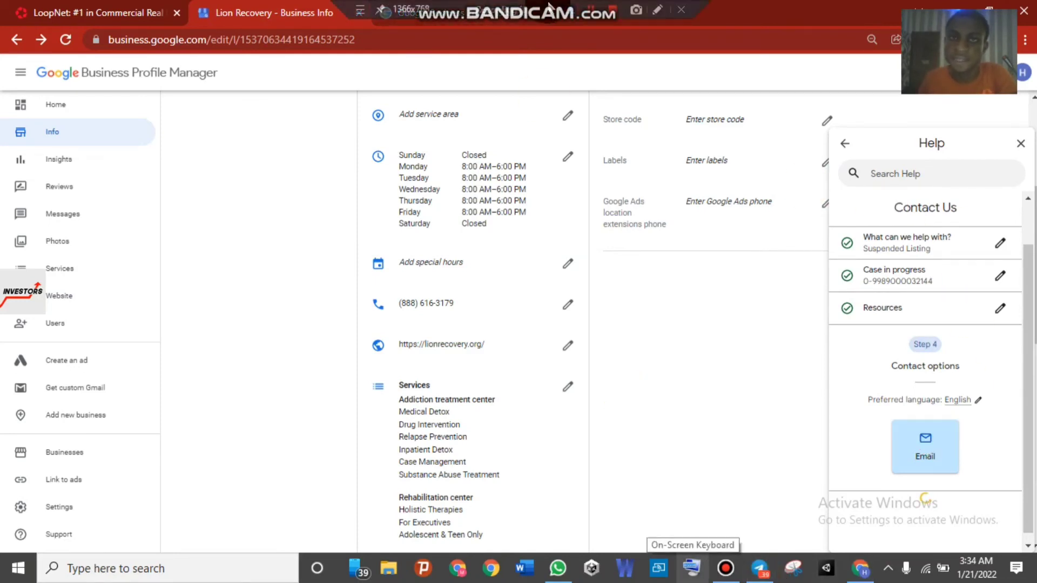
click(763, 203)
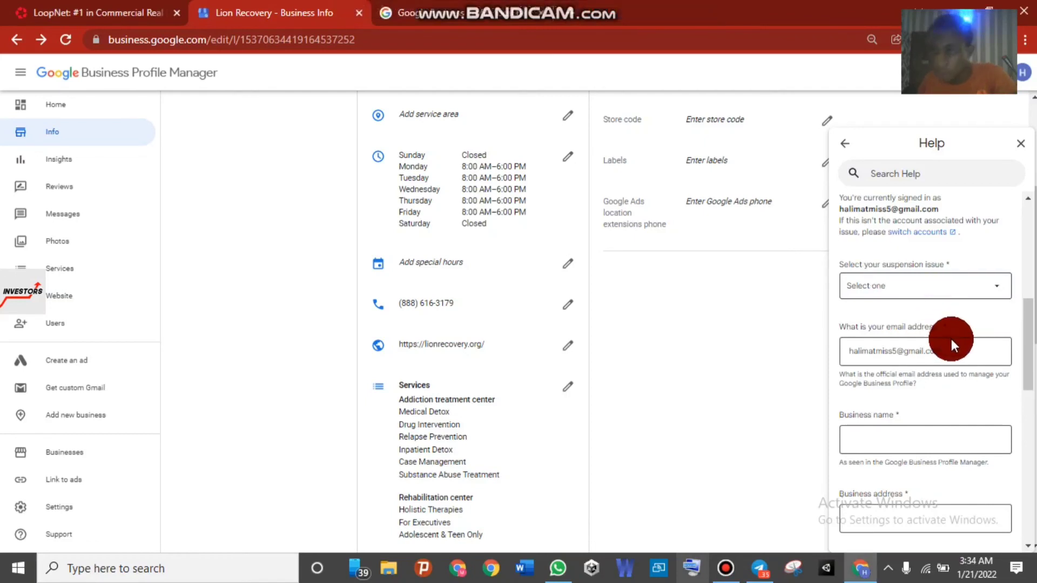
Set the suspension issue to the option stating that a reinstatement request has already been submitted
click(912, 291)
click(912, 292)
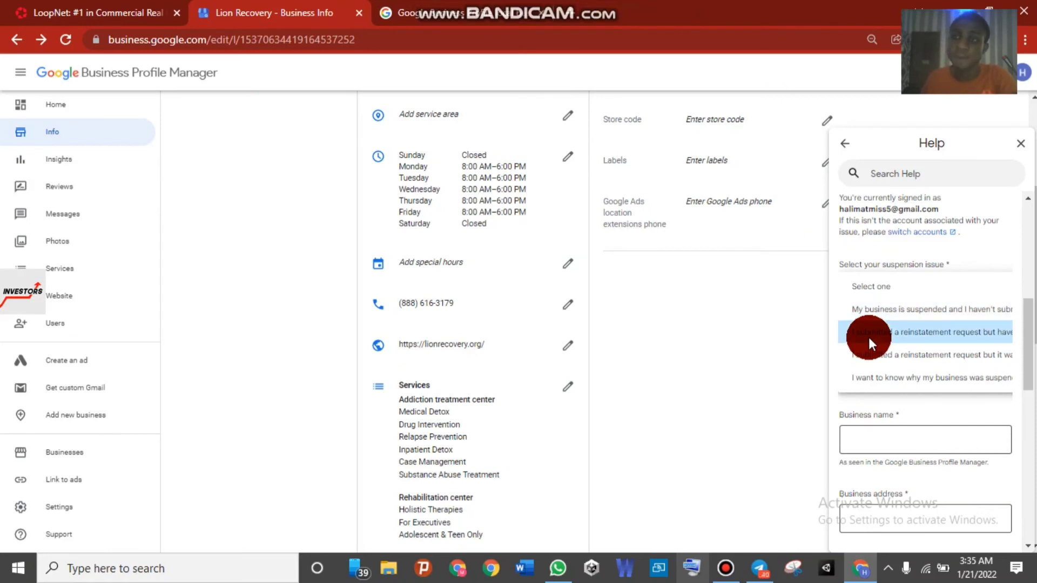
click(935, 358)
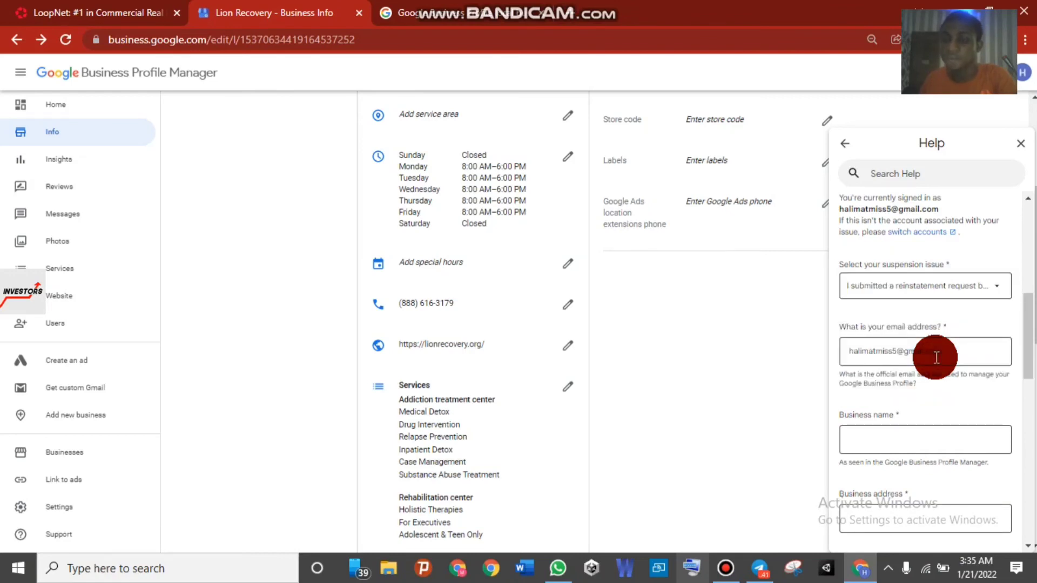
Copy the business name Lion Recovery from the profile and enter it as the business name in the email support form
drag(1026, 339, 1026, 367)
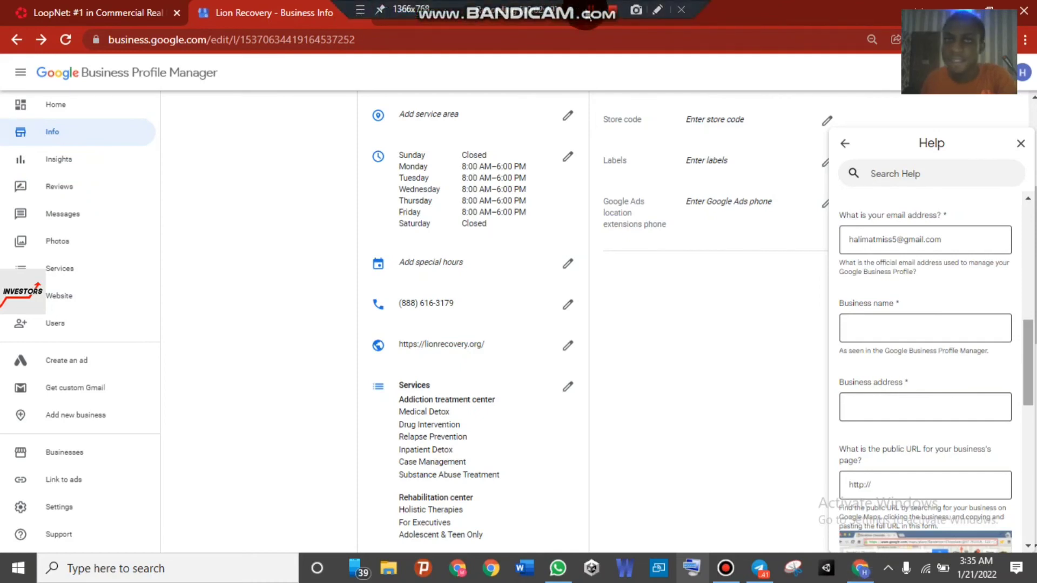
scroll(81, 162, up, 1)
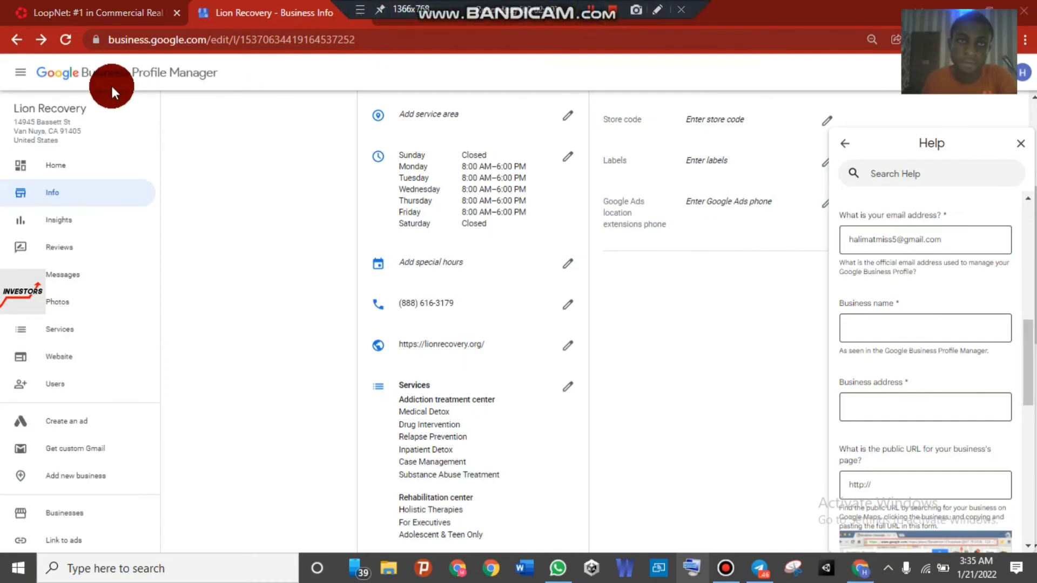
triple_click(40, 105)
right_click(41, 106)
click(63, 118)
click(895, 329)
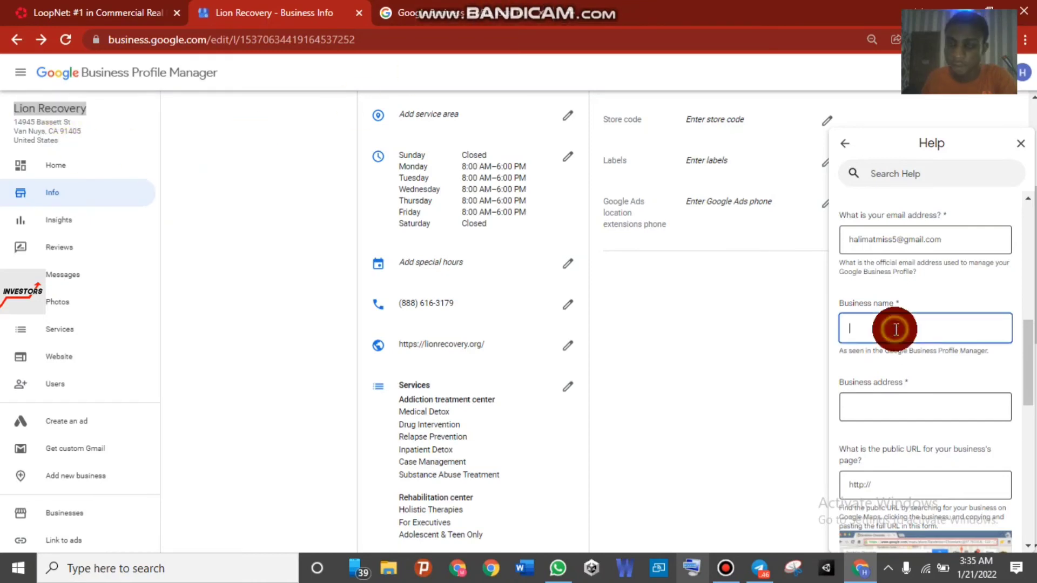
key(ctrl+v)
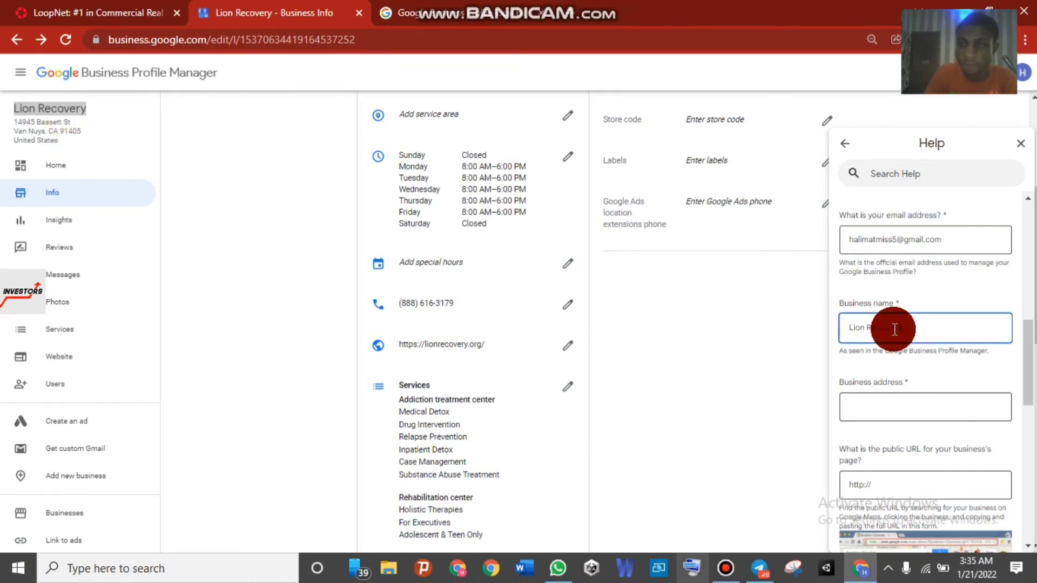
Copy the business address from the Lion Recovery profile and enter it as the business address in the email support form
drag(62, 155, 21, 123)
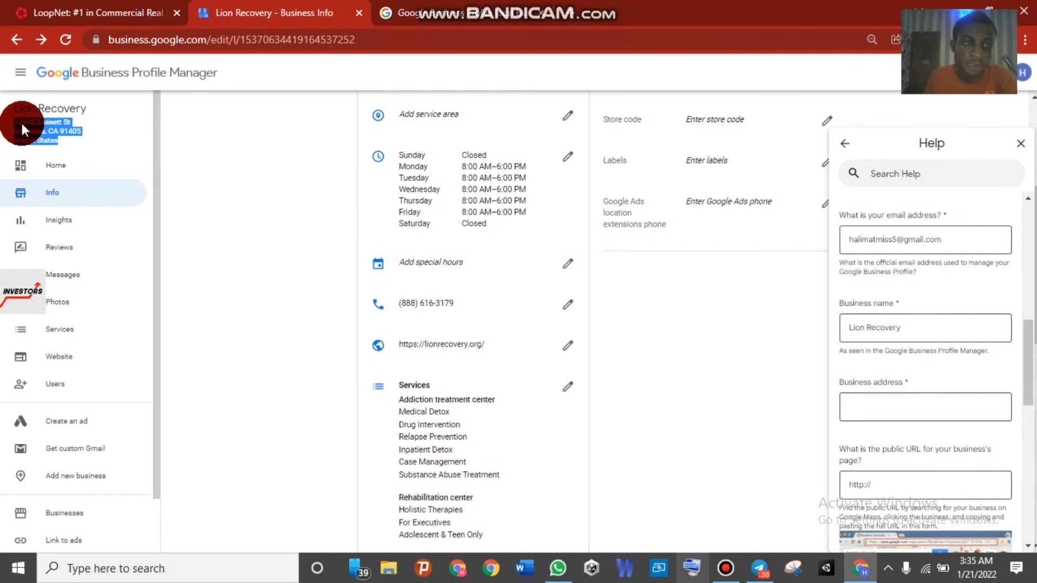
right_click(22, 123)
click(46, 131)
click(898, 406)
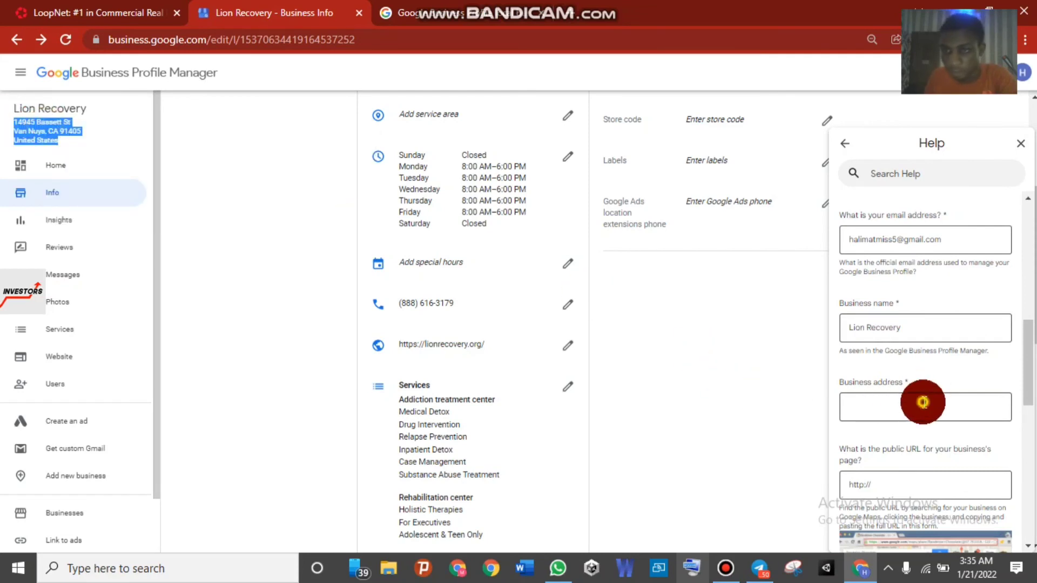
click(922, 402)
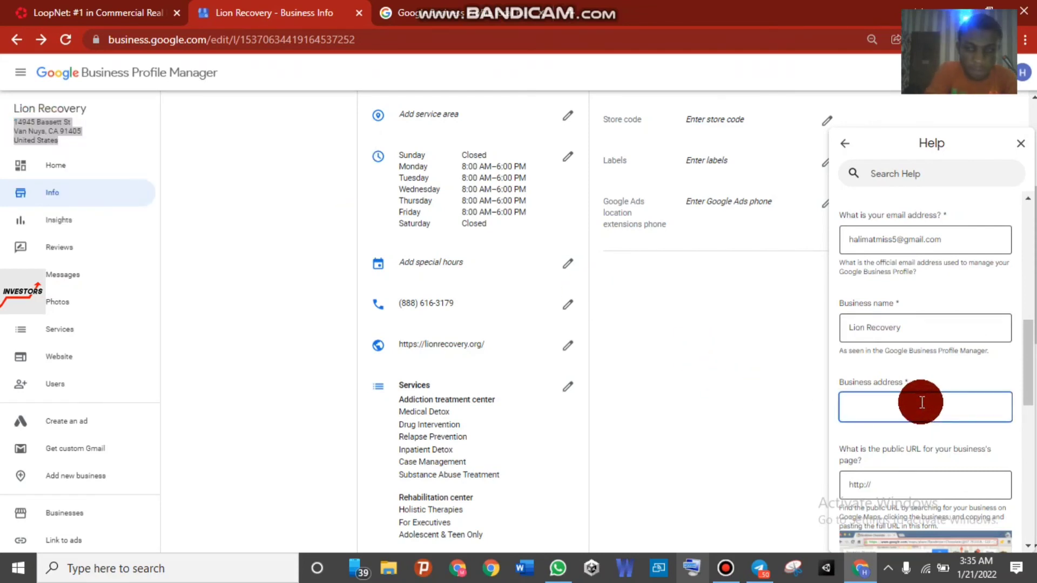
key(ctrl+v)
drag(1026, 352, 1025, 377)
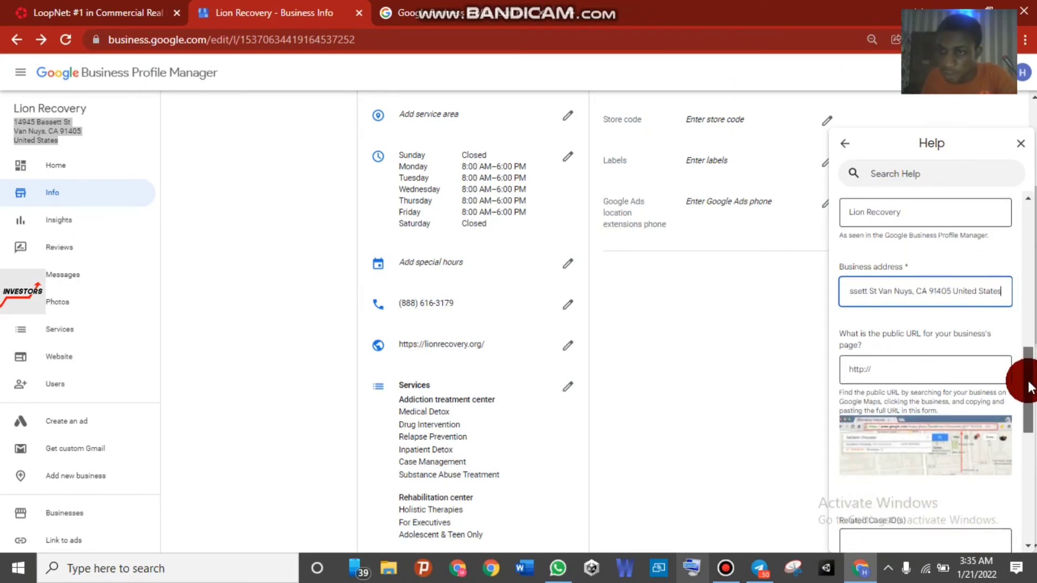
click(885, 368)
double_click(885, 368)
key(BackSpace)
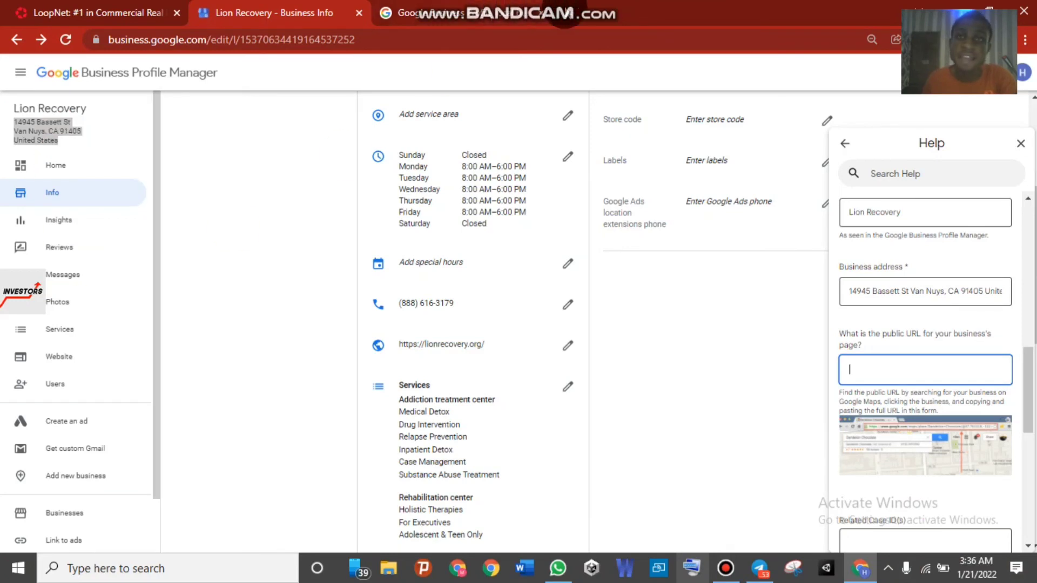
Switch to the blank Google support page and run a Google search for the copied business address there
click(551, 21)
click(546, 36)
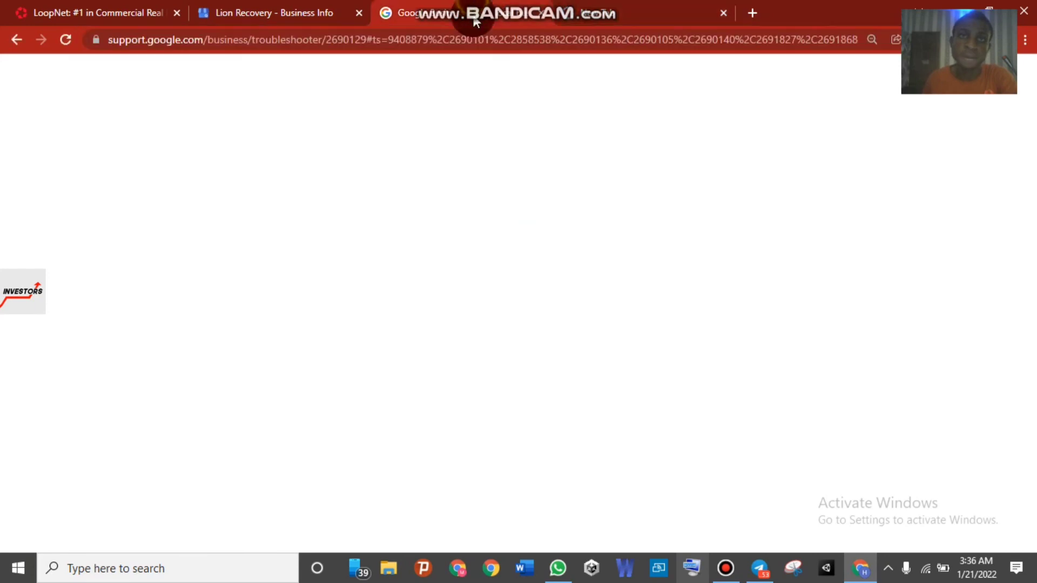
click(454, 48)
right_click(453, 44)
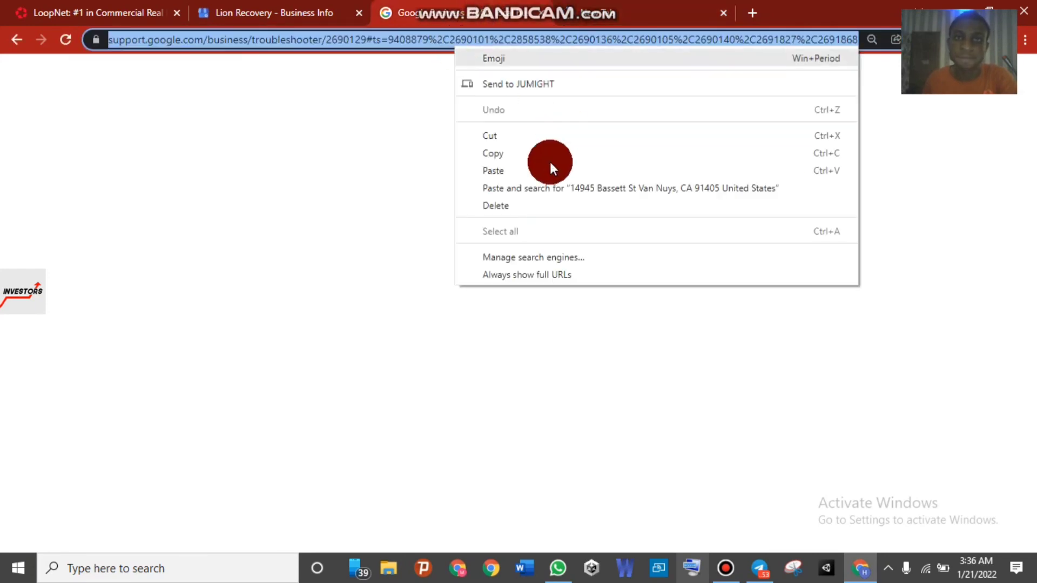
click(590, 188)
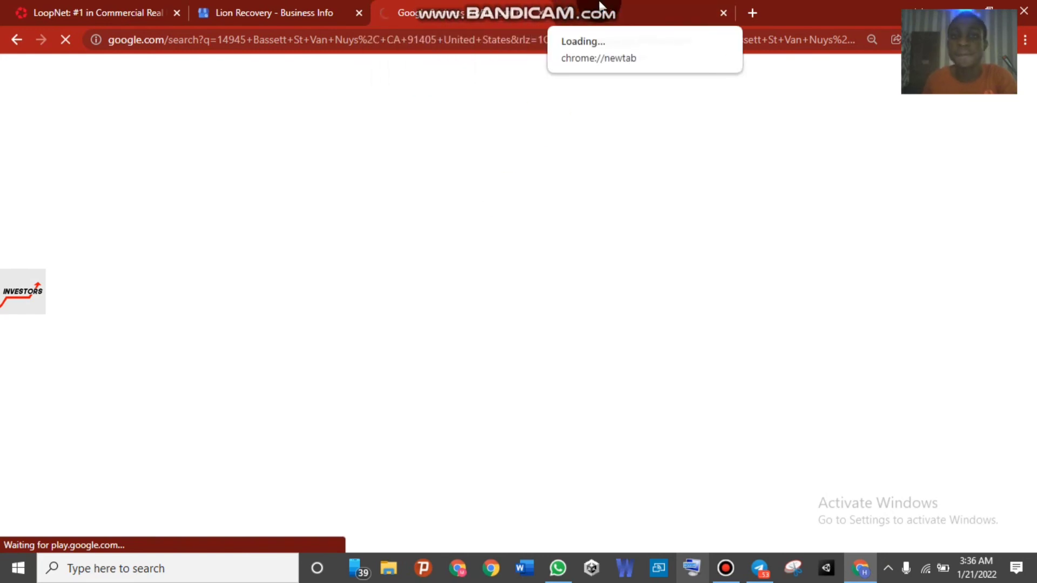
Open the Street View of the business address in Google Maps from the search results
click(448, 278)
mouse_move(448, 278)
mouse_down()
mouse_move(173, 456)
mouse_move(185, 430)
mouse_move(171, 412)
mouse_move(202, 419)
mouse_move(196, 426)
mouse_up()
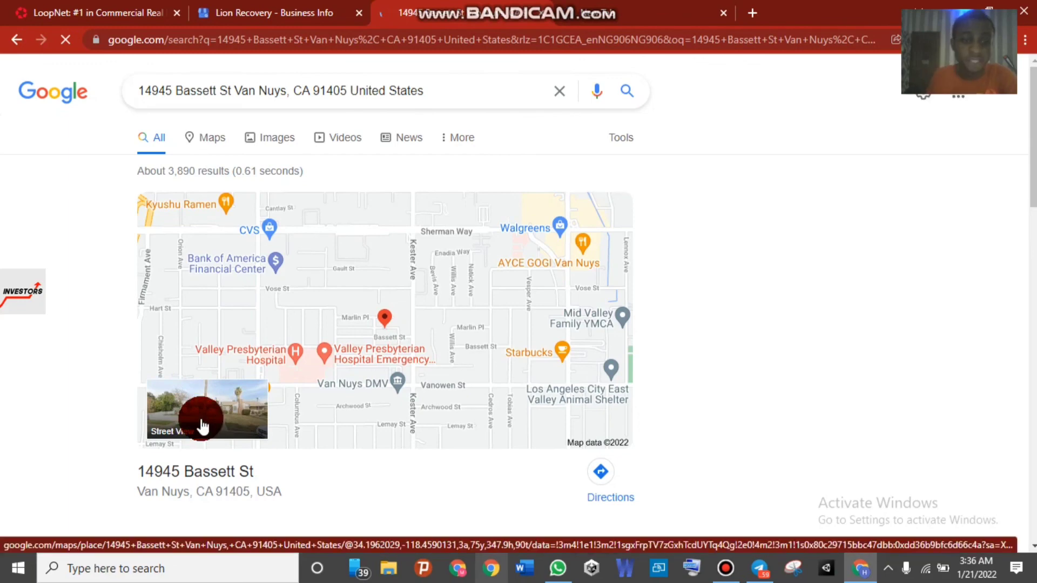
click(201, 424)
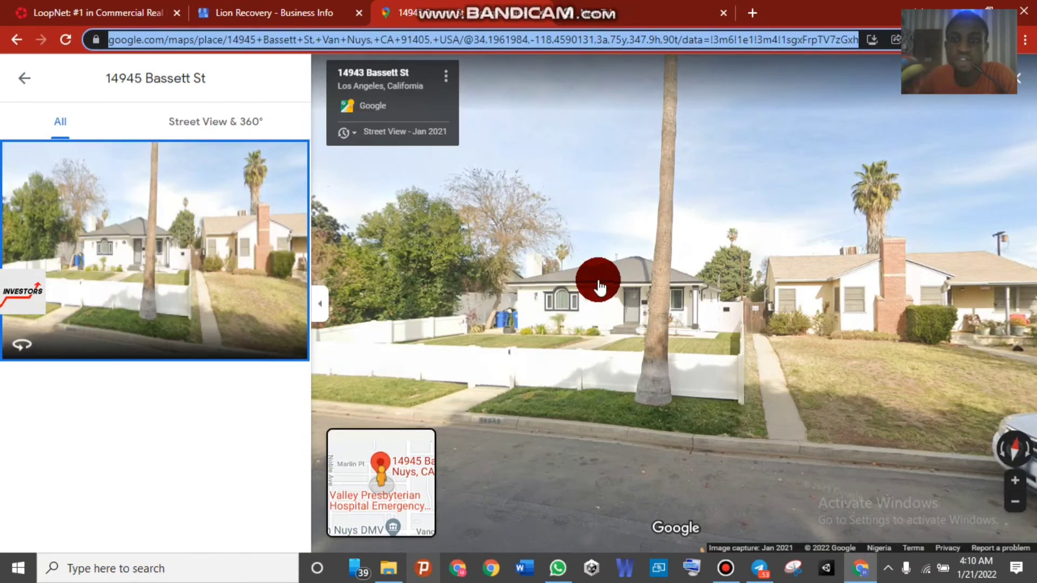
click(605, 343)
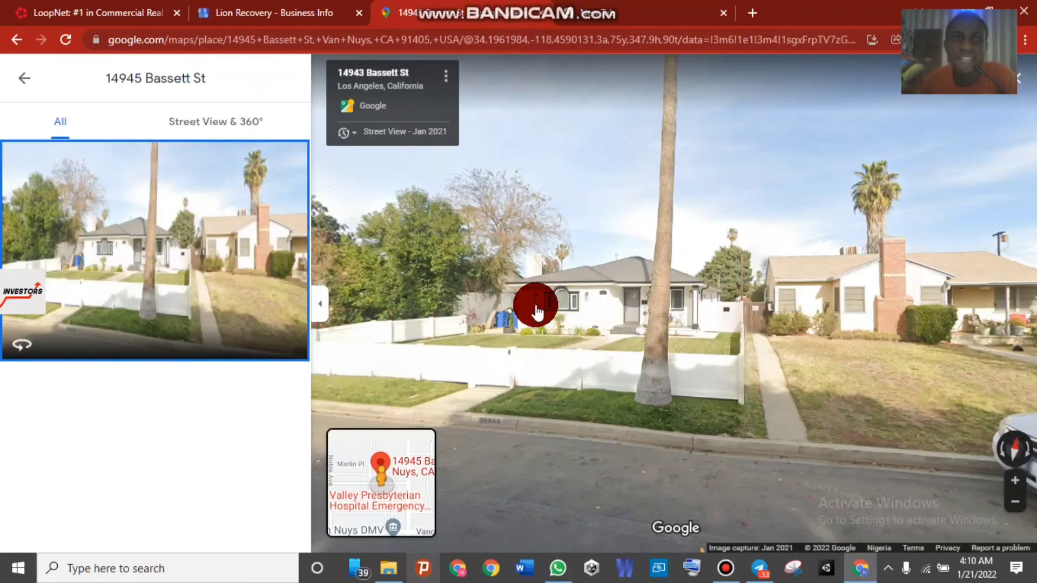
Copy the Google Maps URL of the business location and return to the Lion Recovery Business Info page
click(488, 43)
right_click(488, 40)
click(537, 143)
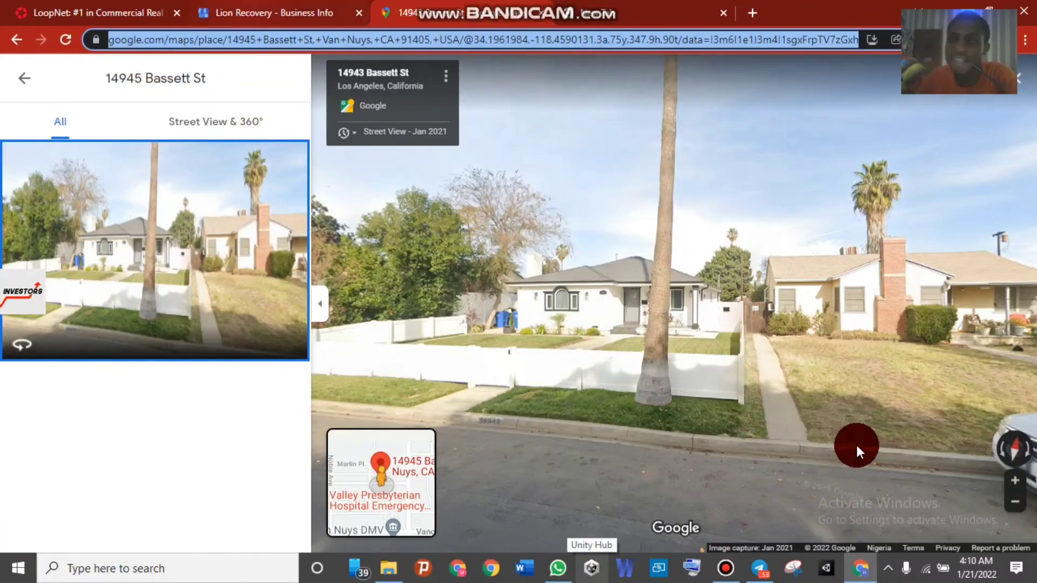
key(ctrl+shift+Tab)
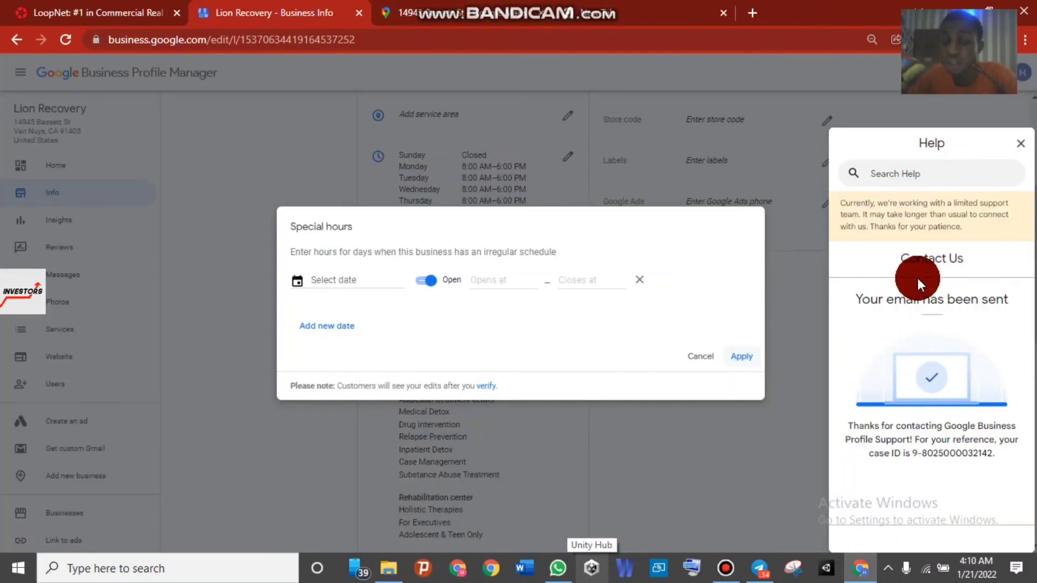